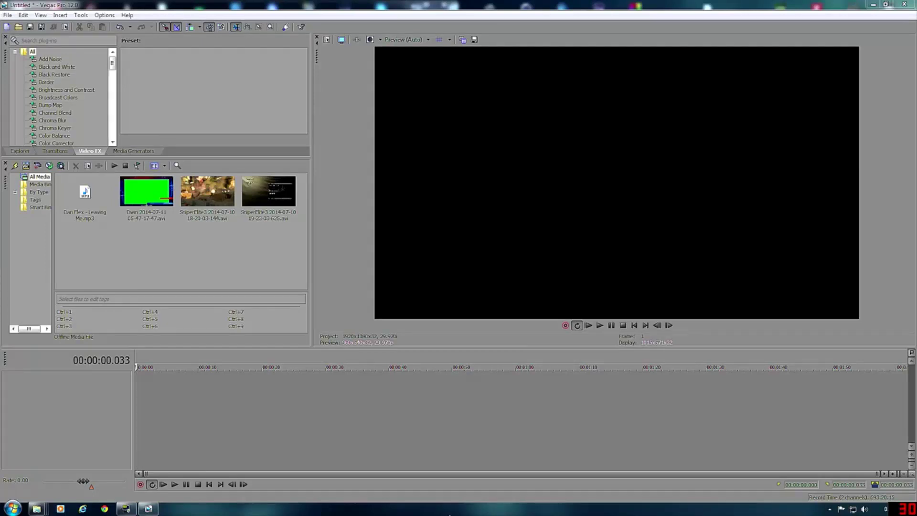
Add the Dwm green-screen clip at the start of the timeline and cut away its first 22.067 seconds.
left_click_drag(149, 197, 174, 388)
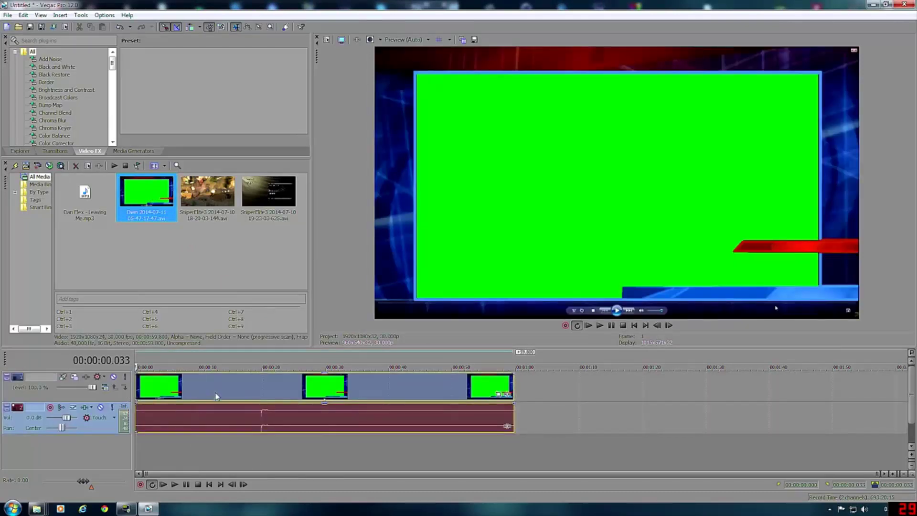
left_click(276, 402)
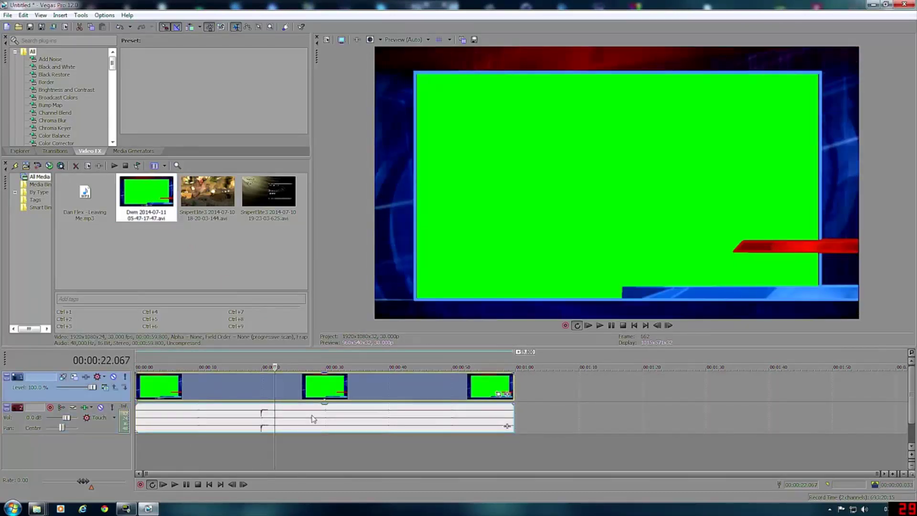
key("s")
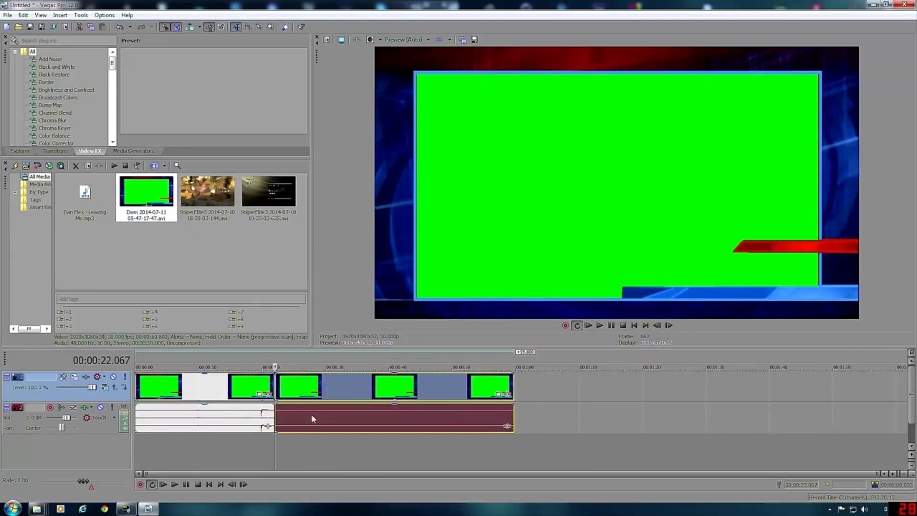
right_click(246, 392)
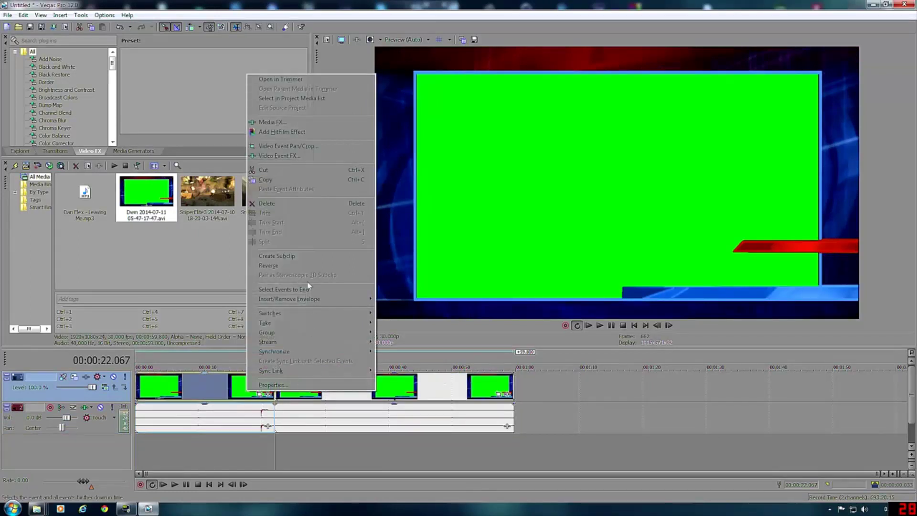
left_click(299, 203)
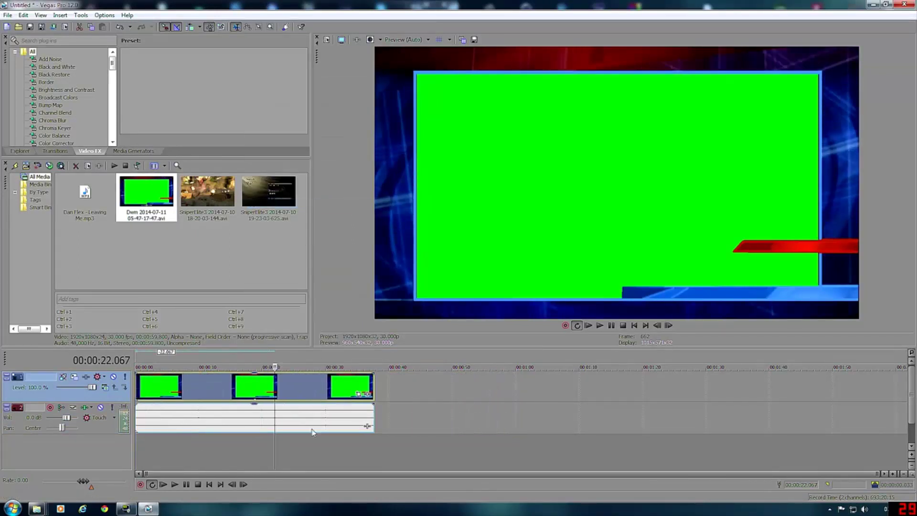
Delete the green-screen clip's audio event from the timeline, keeping its video.
left_click(232, 420)
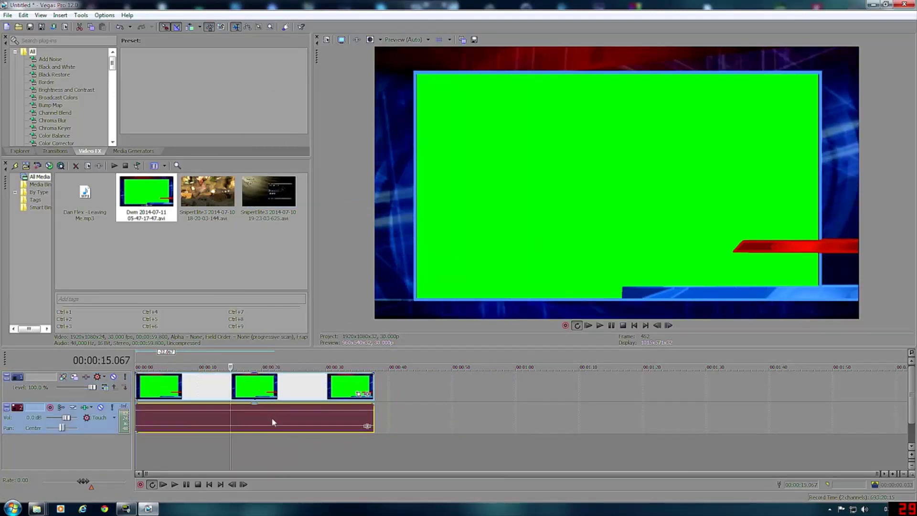
left_click_drag(273, 422, 427, 411)
right_click(427, 411)
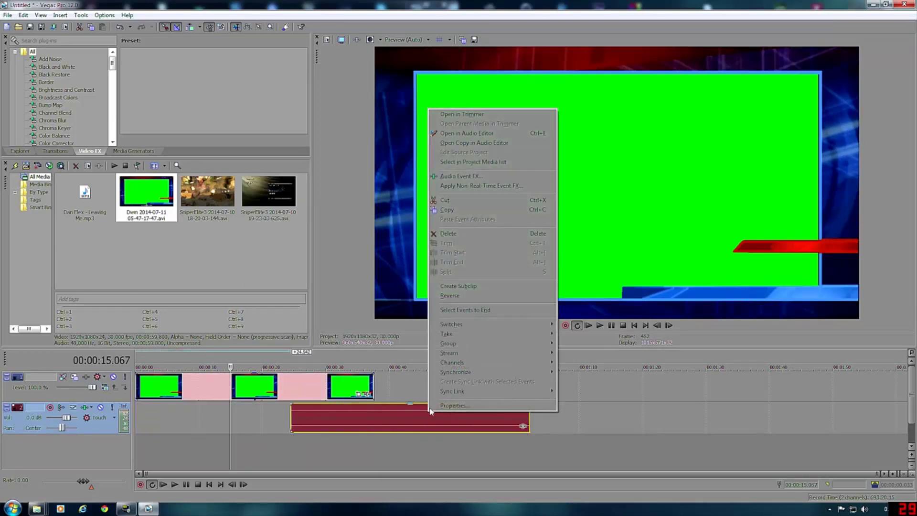
left_click(455, 233)
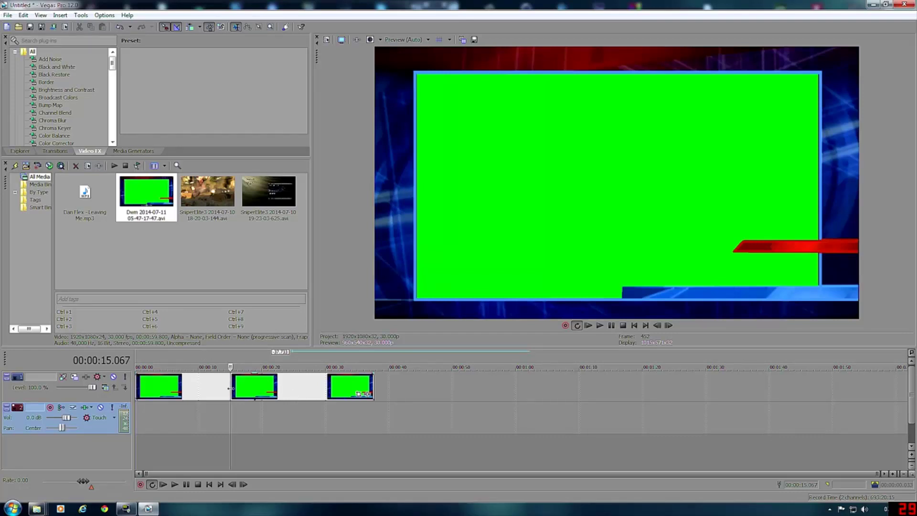
key("ctrl+Home")
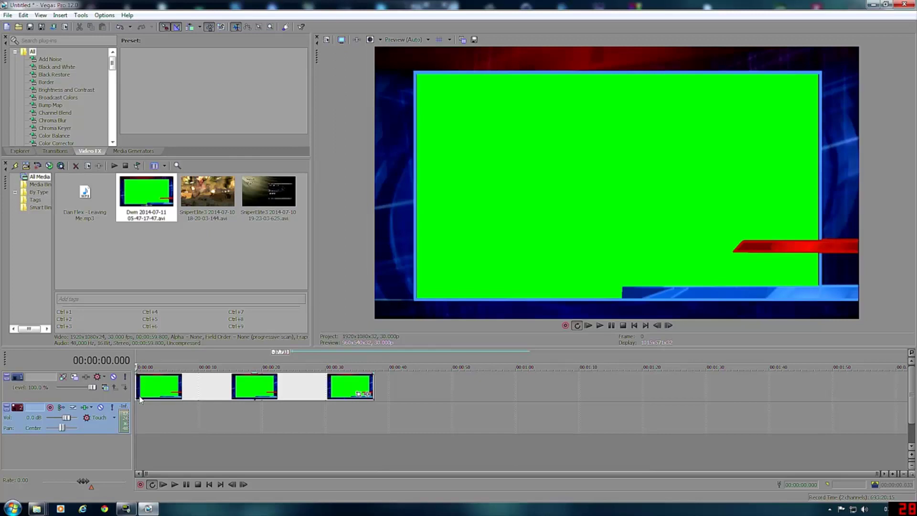
left_click_drag(205, 199, 139, 445)
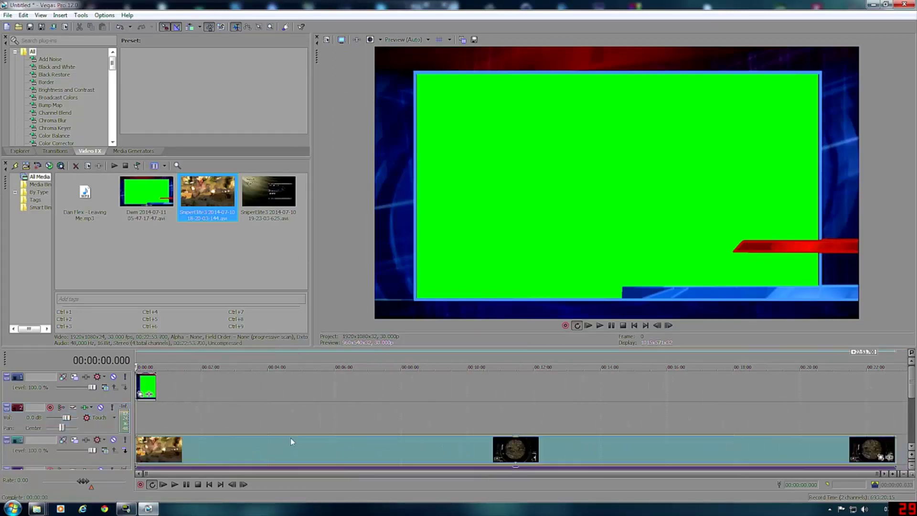
left_click(156, 449)
key("s")
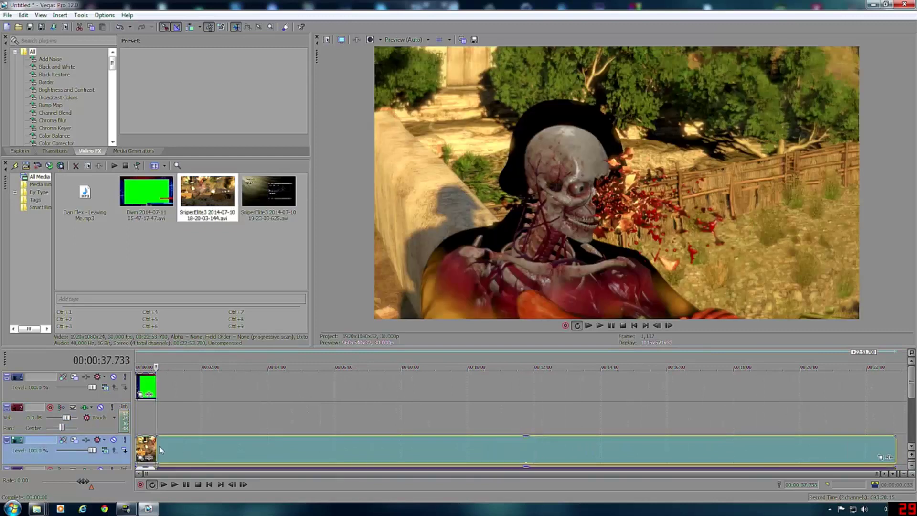
right_click(204, 443)
left_click(291, 257)
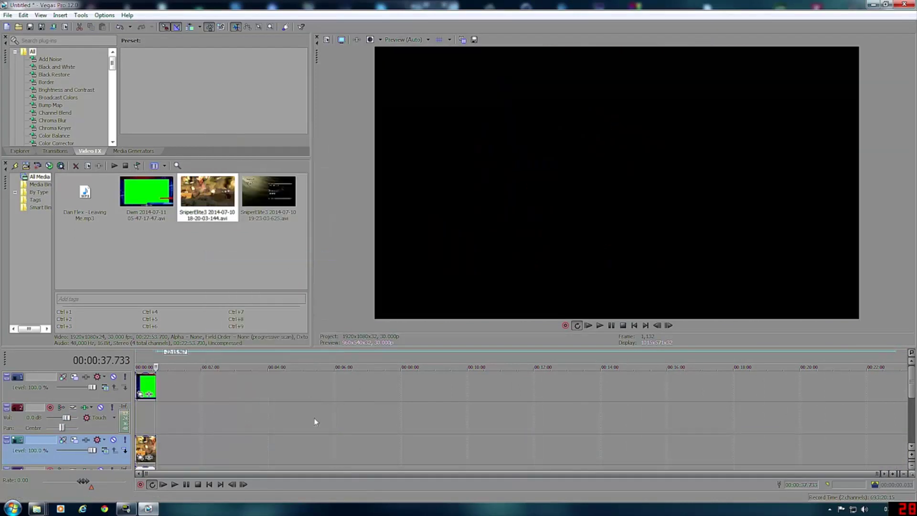
key("Home")
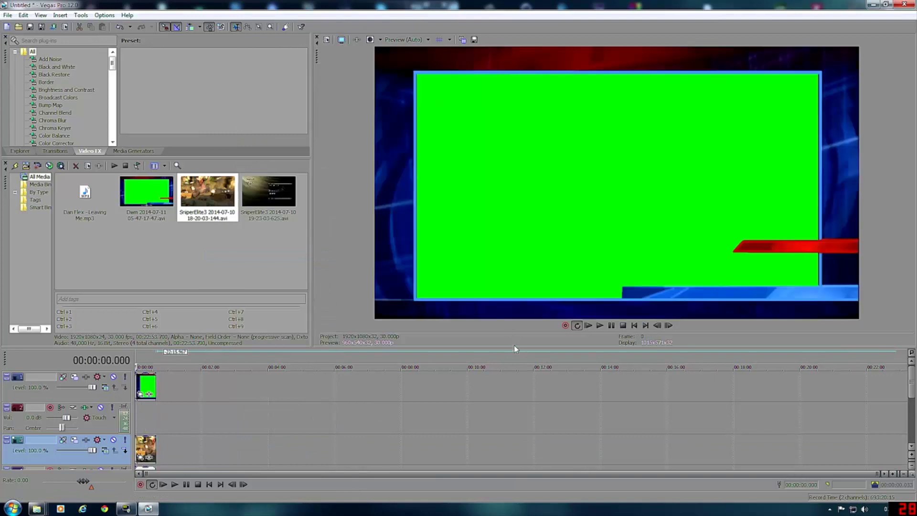
Delete the empty audio track between the green-screen track and the gameplay video track.
right_click(94, 425)
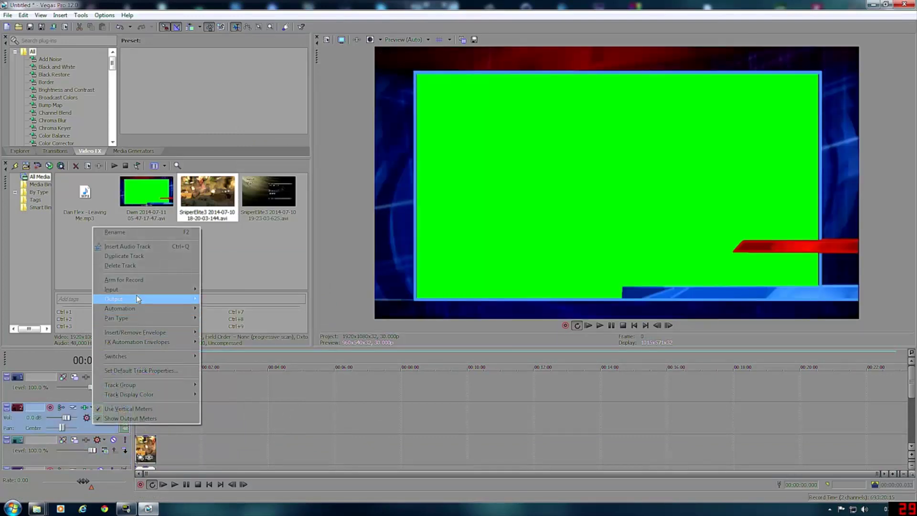
left_click(136, 266)
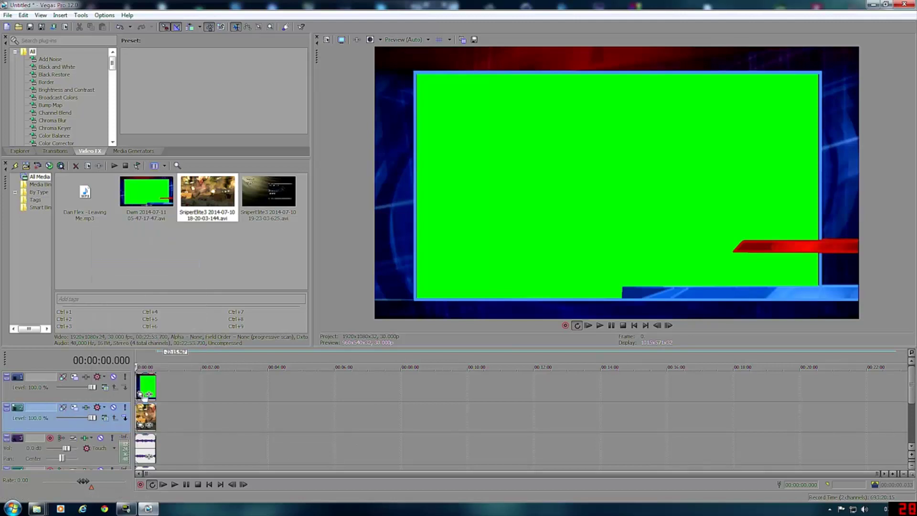
Apply the Sony Chroma Keyer effect to the green-screen video event.
scroll(202, 453, "up", 2)
scroll(203, 452, "up", 5)
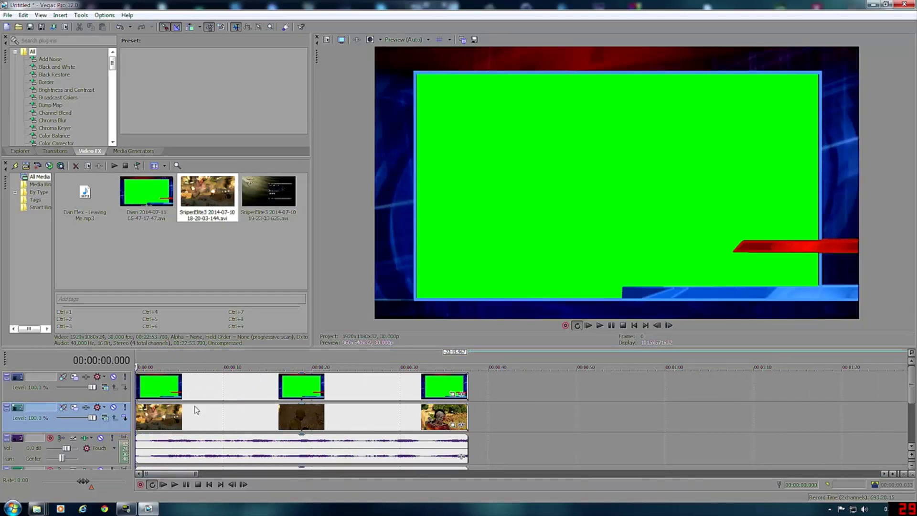
left_click(250, 419)
left_click_drag(250, 420, 408, 424)
left_click(287, 421)
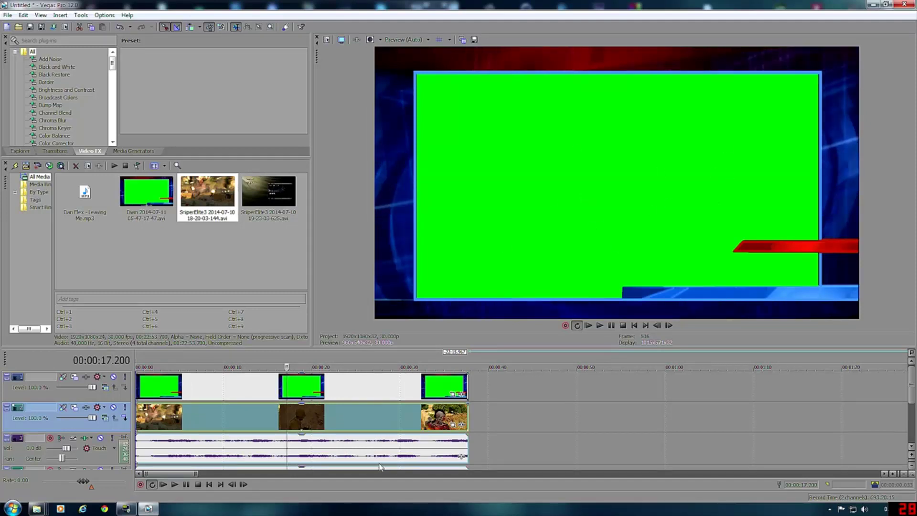
left_click(462, 396)
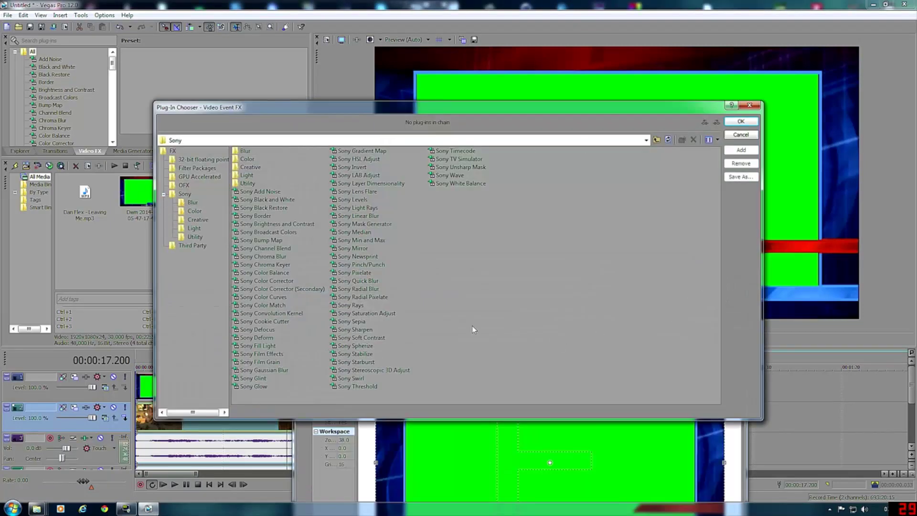
double_click(281, 264)
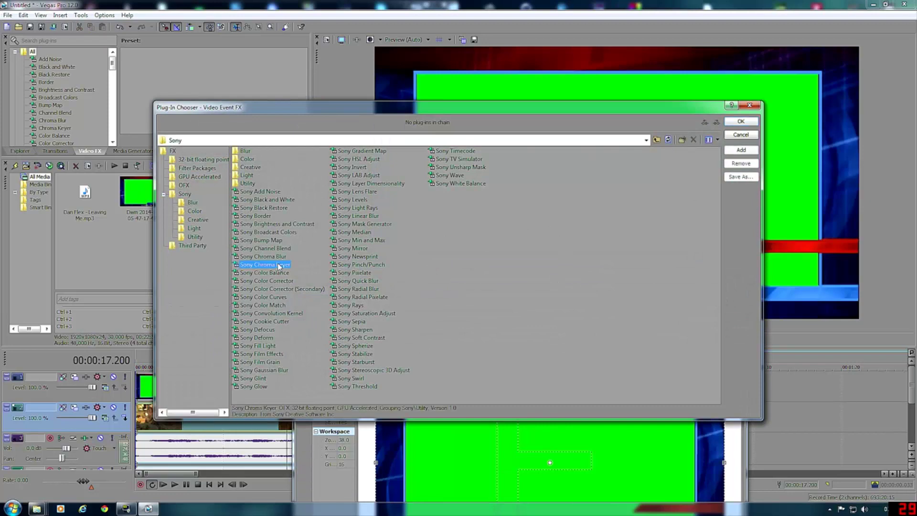
left_click(750, 122)
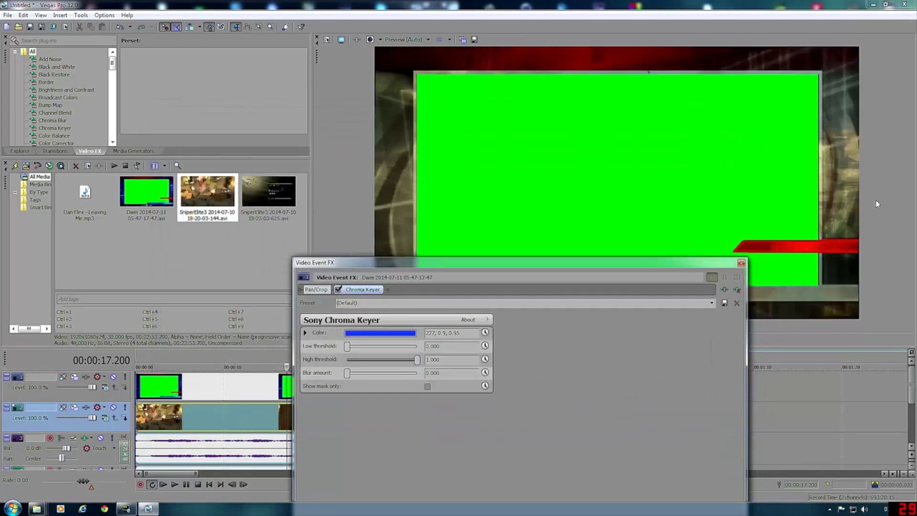
Set the Chroma Keyer preset to Pure Green Screen, keeping the preview in view.
left_click_drag(482, 262, 483, 314)
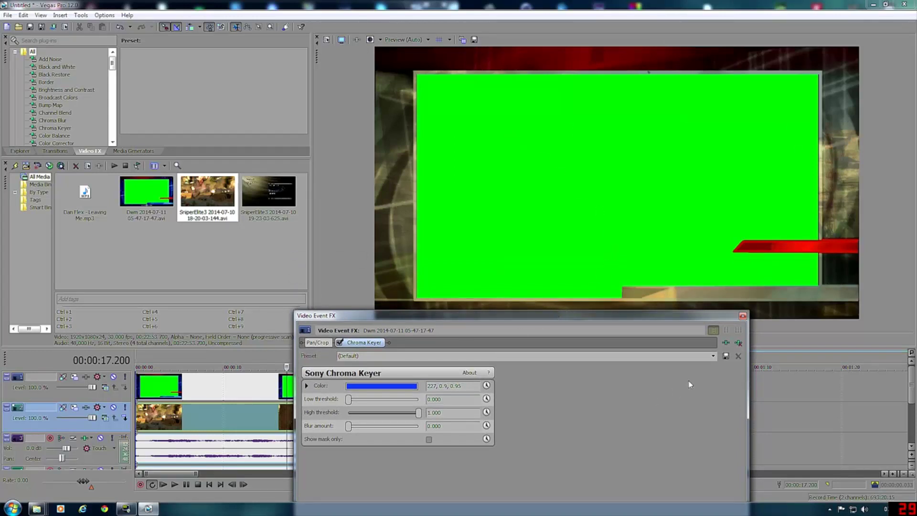
left_click(712, 357)
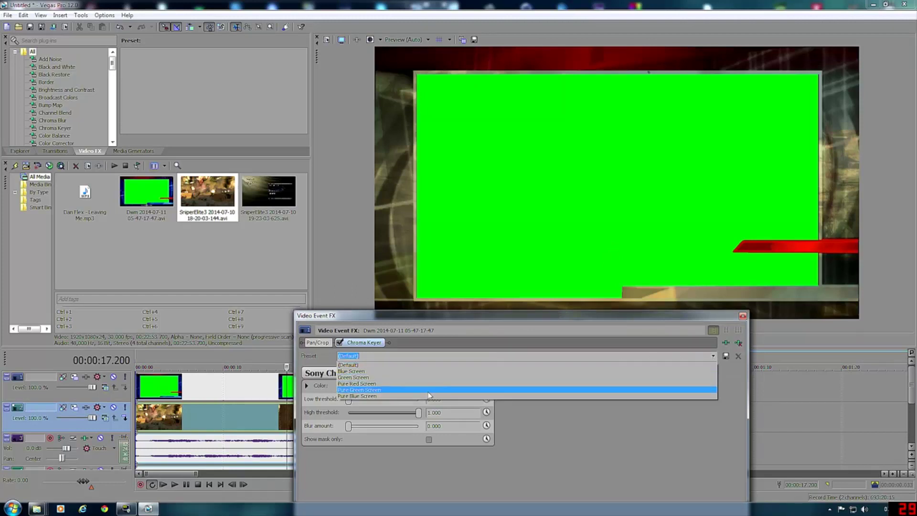
left_click(428, 391)
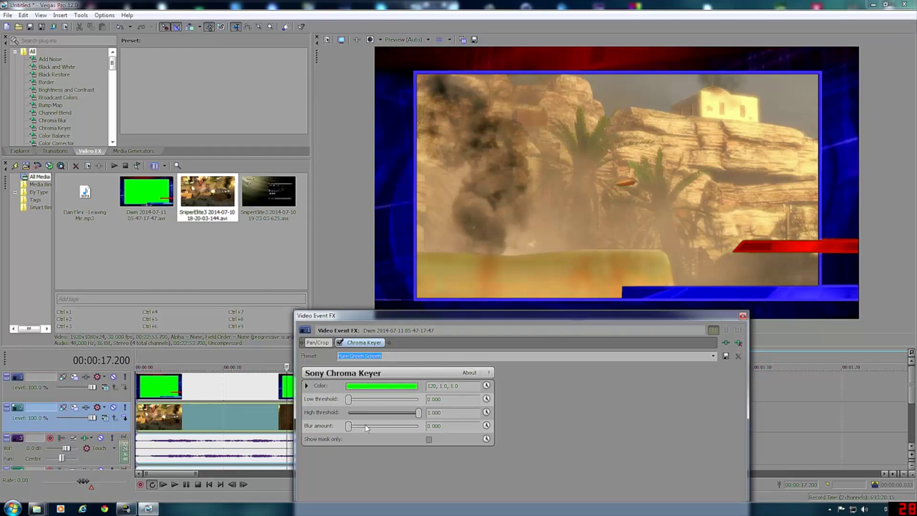
Using the mask-only view, set the Chroma Keyer's low threshold to 0.551 and high threshold to 0.544, then restore the normal view.
left_click(430, 439)
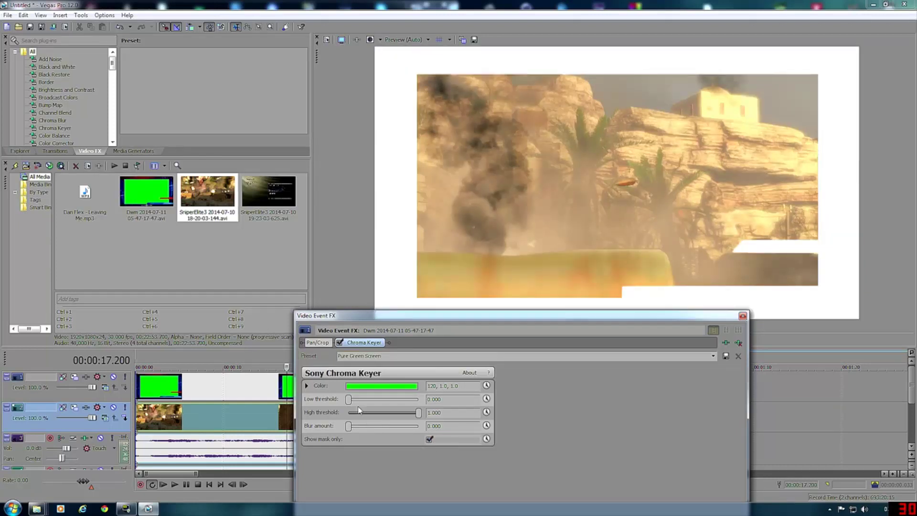
left_click_drag(348, 399, 388, 401)
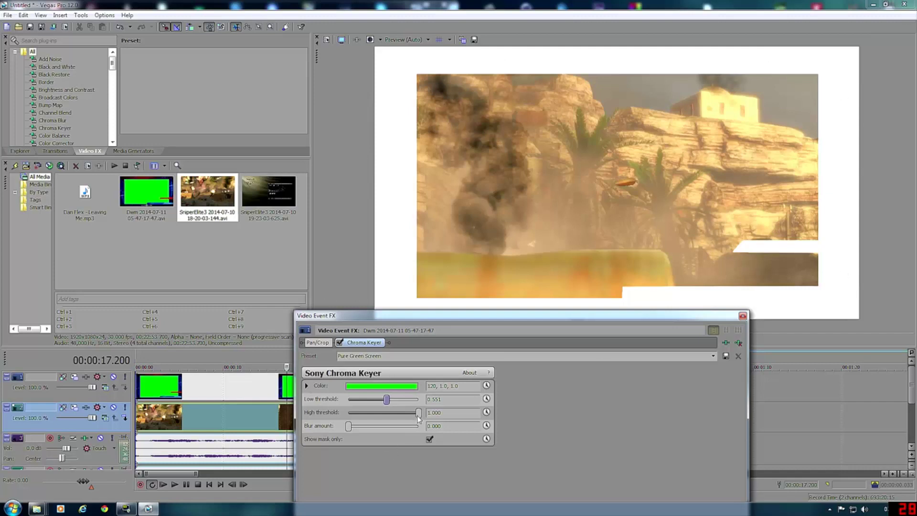
left_click_drag(419, 417, 388, 415)
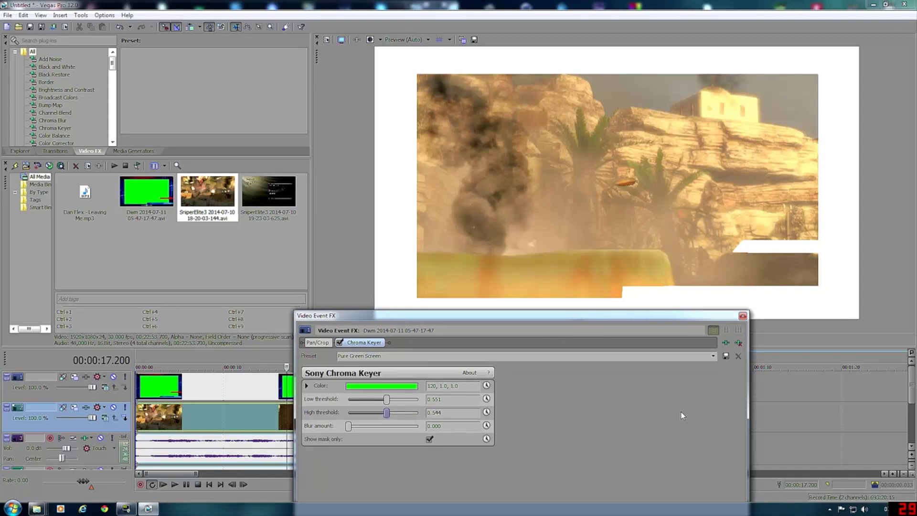
left_click(430, 439)
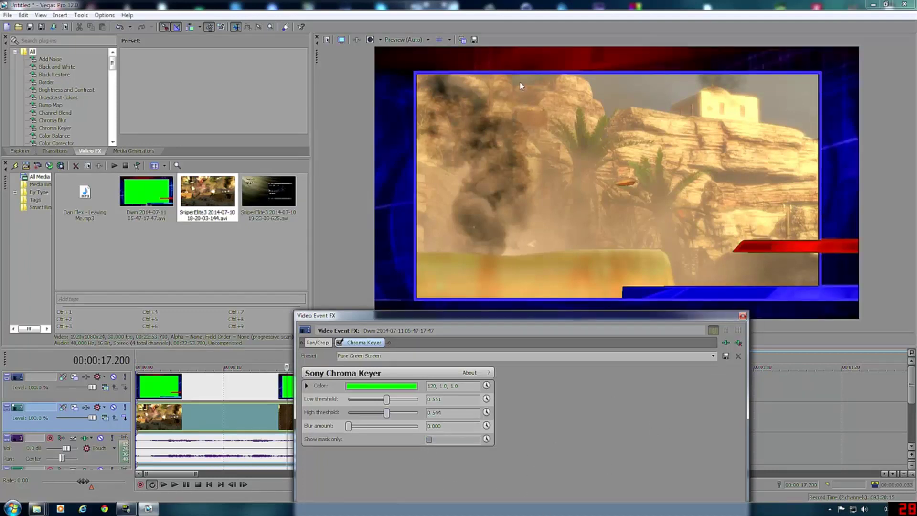
left_click(742, 316)
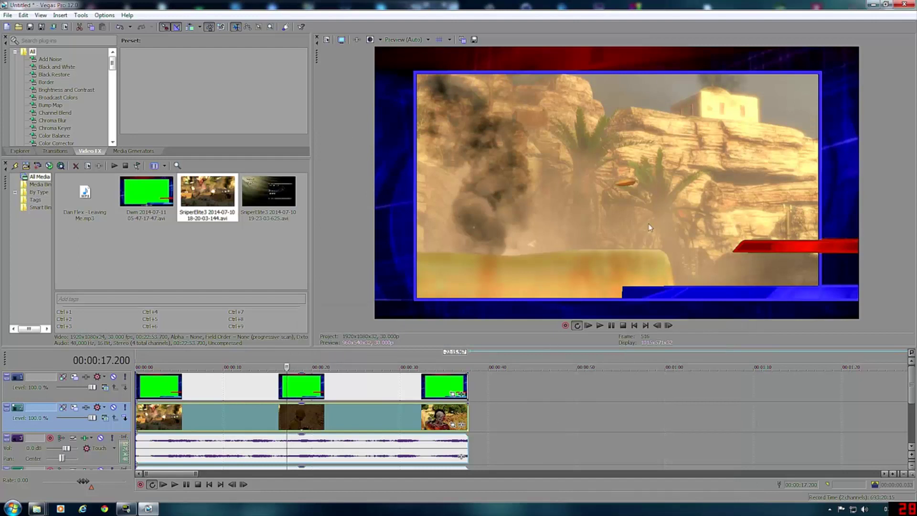
Insert a new video track above the others and add a Titles & Text event to it at 17.2 seconds.
left_click(912, 418)
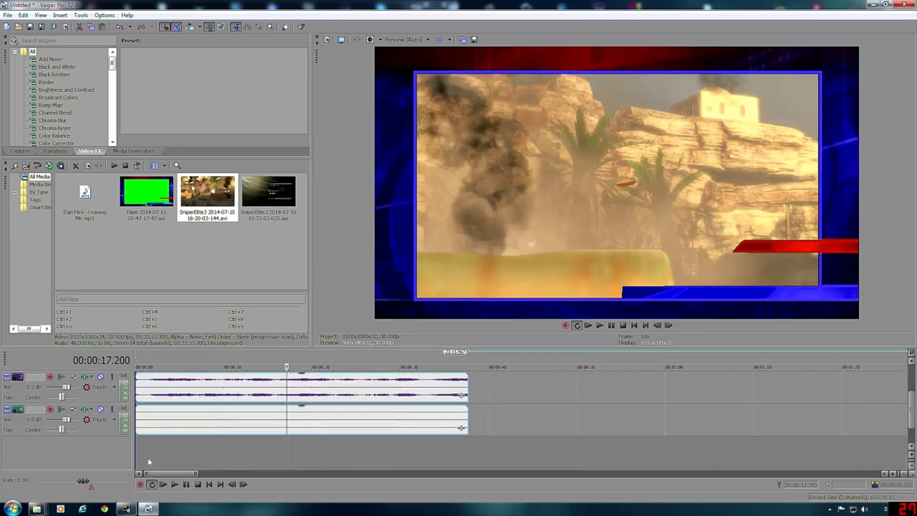
right_click(335, 457)
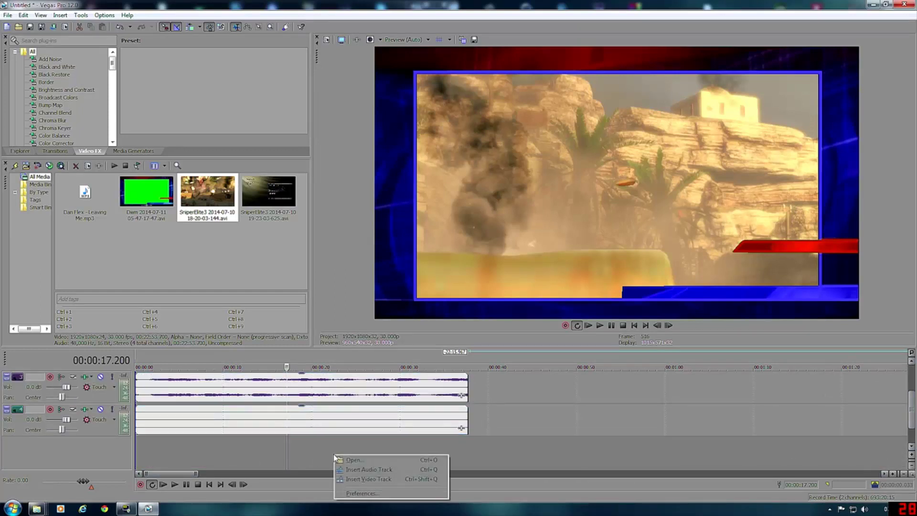
left_click(387, 479)
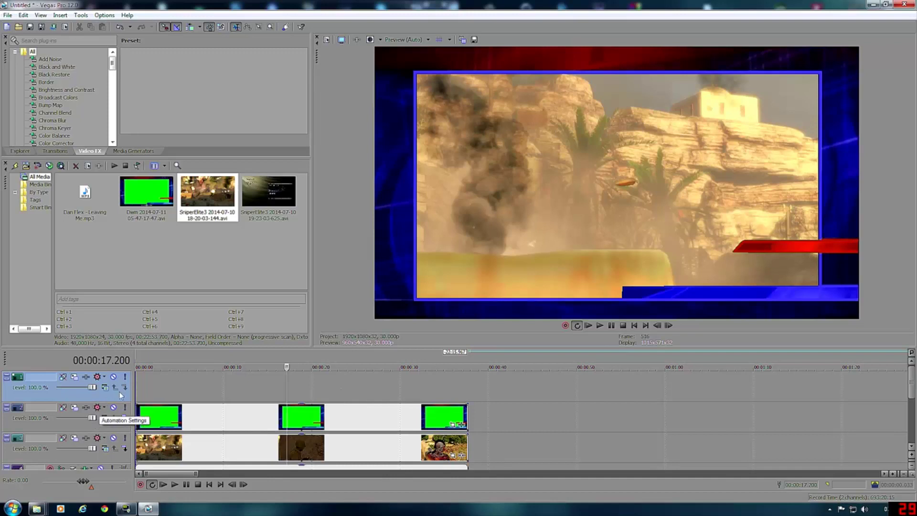
left_click(64, 396)
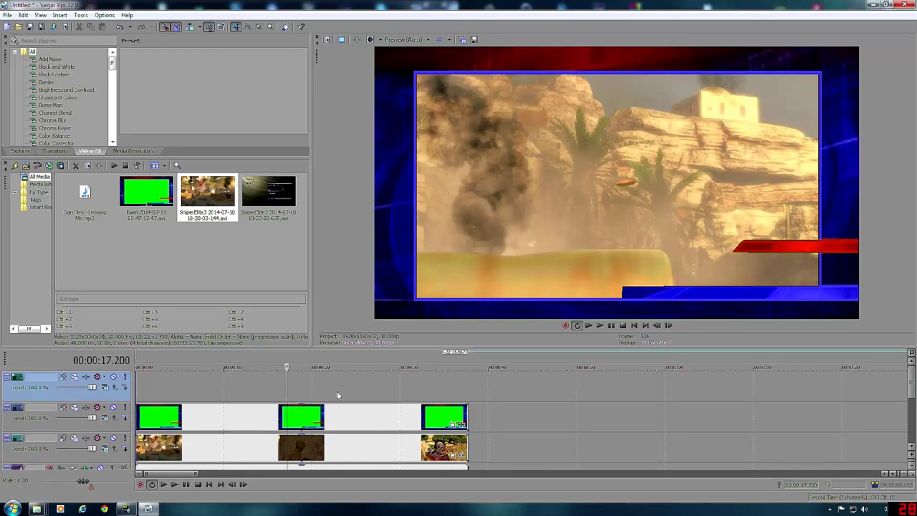
right_click(324, 384)
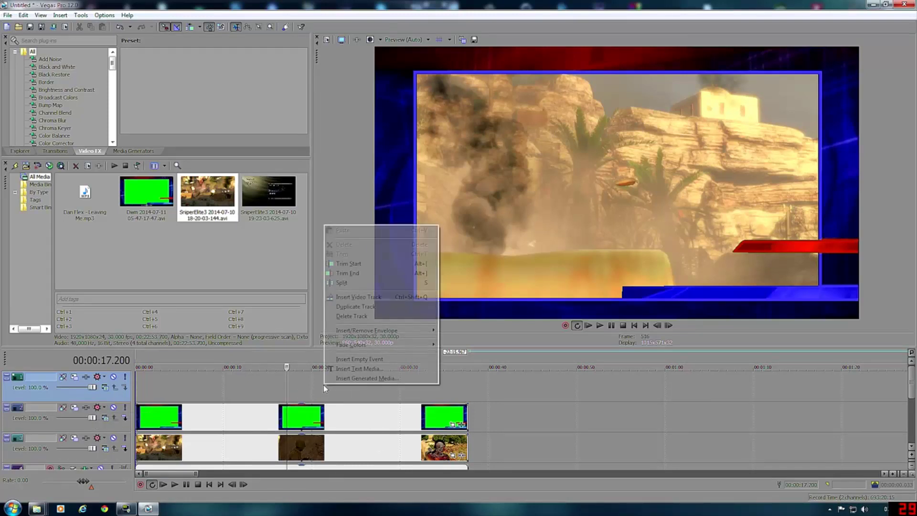
left_click(378, 369)
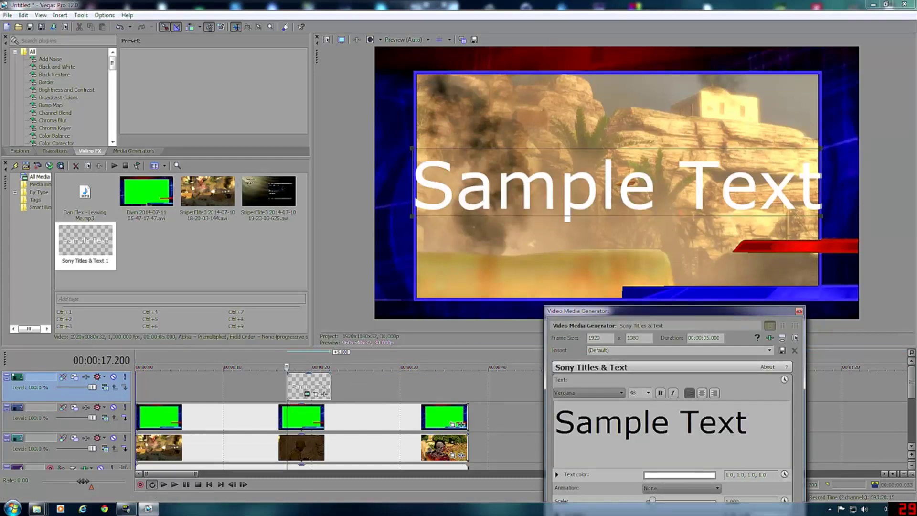
left_click(706, 475)
left_click_drag(703, 408, 704, 457)
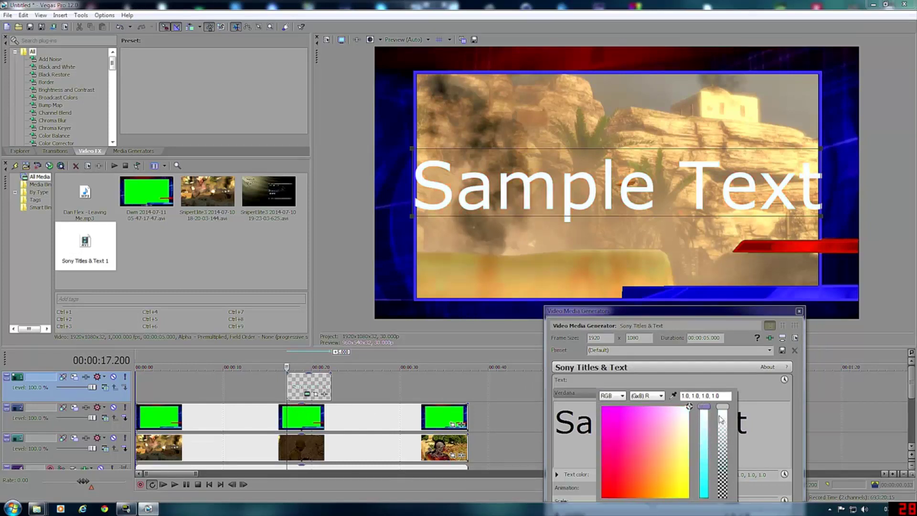
left_click(770, 390)
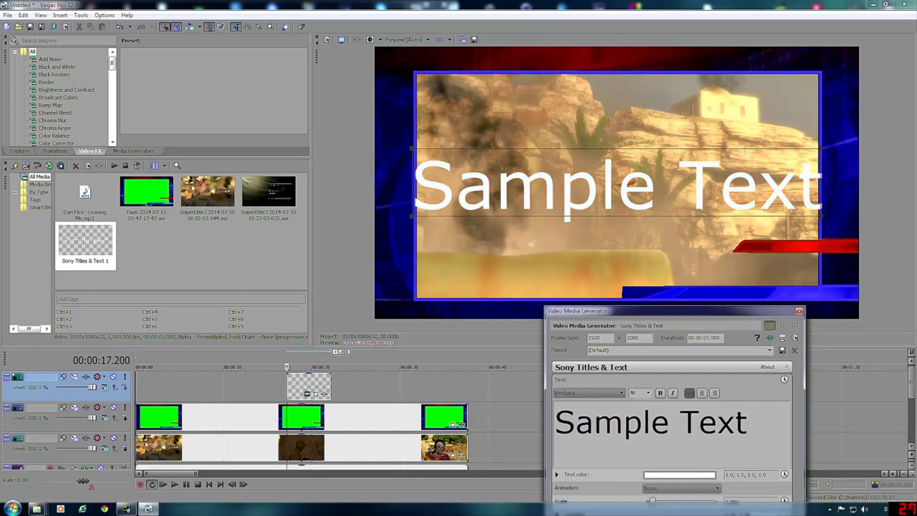
Apply the Rolling Glow and Enlarge preset to the title text.
left_click_drag(747, 423, 555, 423)
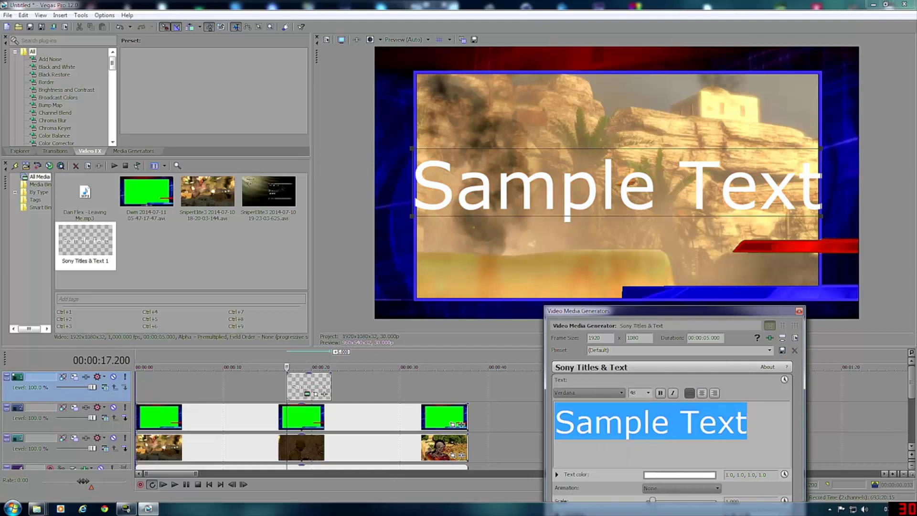
left_click(770, 351)
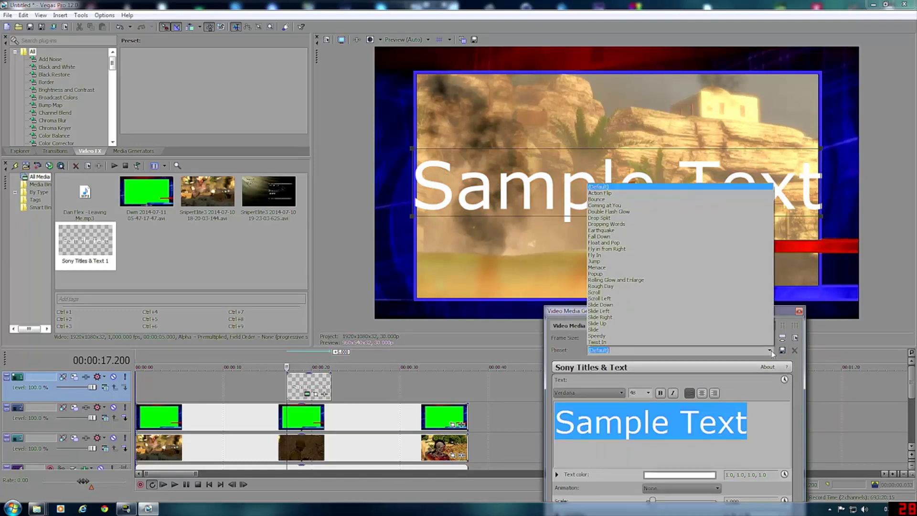
left_click(669, 281)
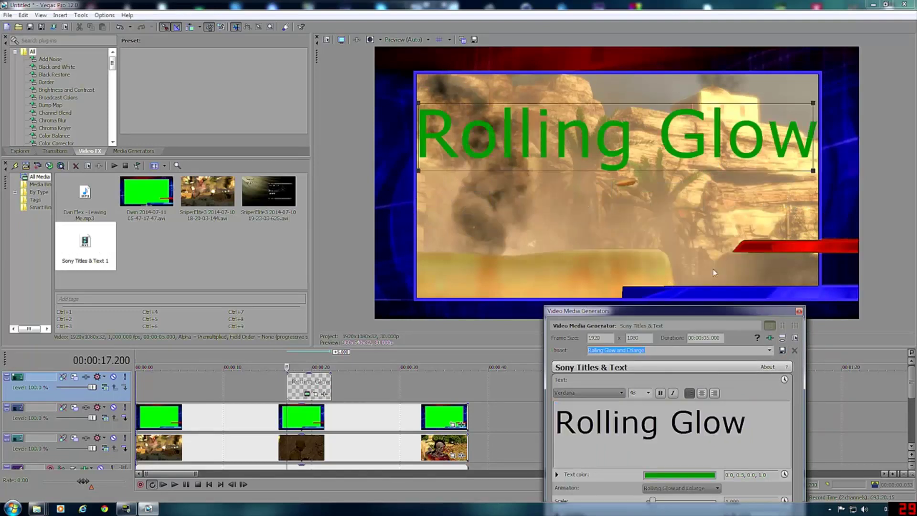
Shrink the title in the preview and position it inside the red banner of the news frame.
left_click_drag(815, 105, 735, 125)
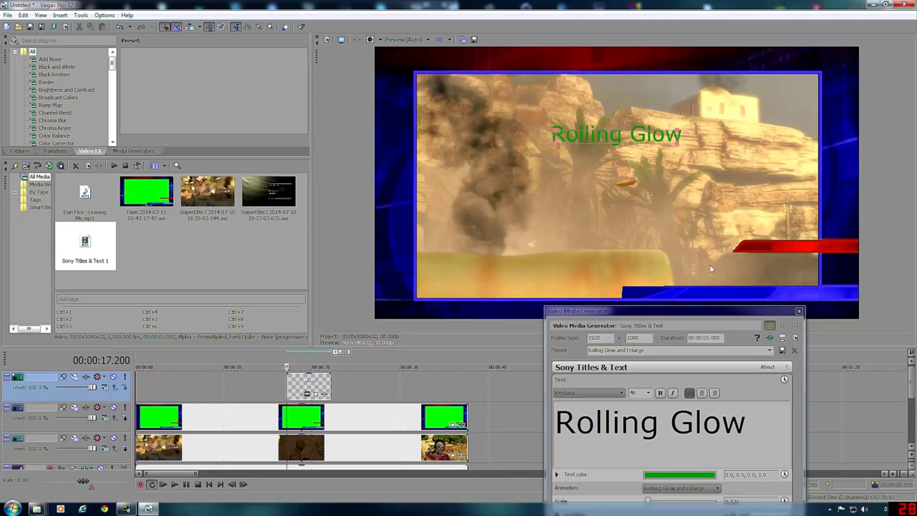
left_click_drag(615, 146, 786, 242)
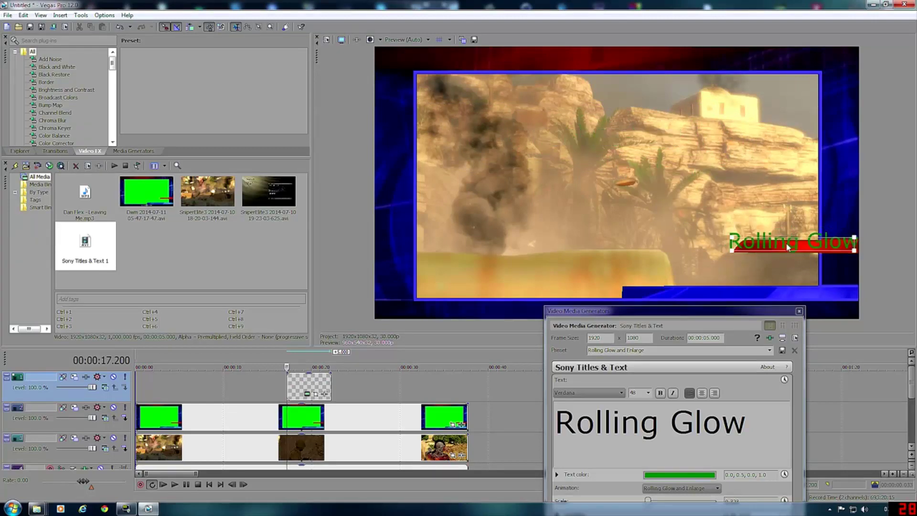
left_click_drag(855, 249, 892, 235)
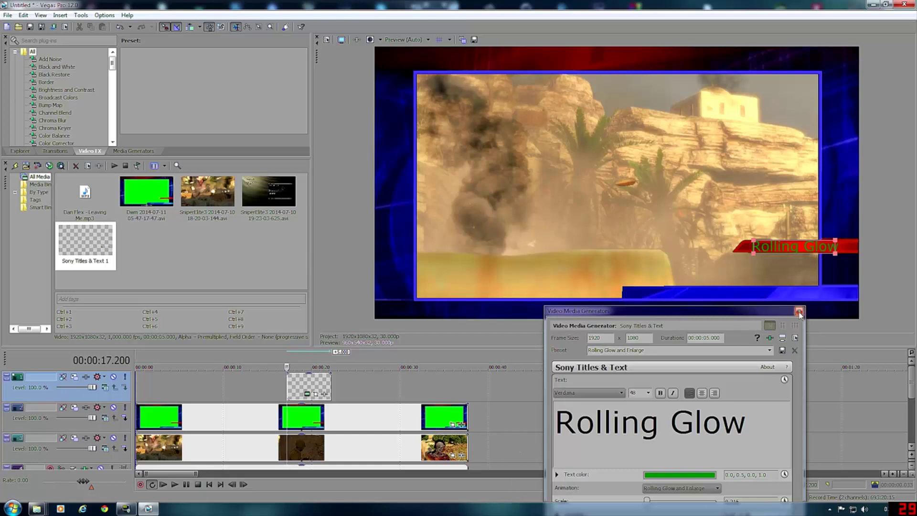
Extend the title event over the full length of the gameplay footage, close its generator settings and preview the composite.
left_click_drag(330, 385, 468, 390)
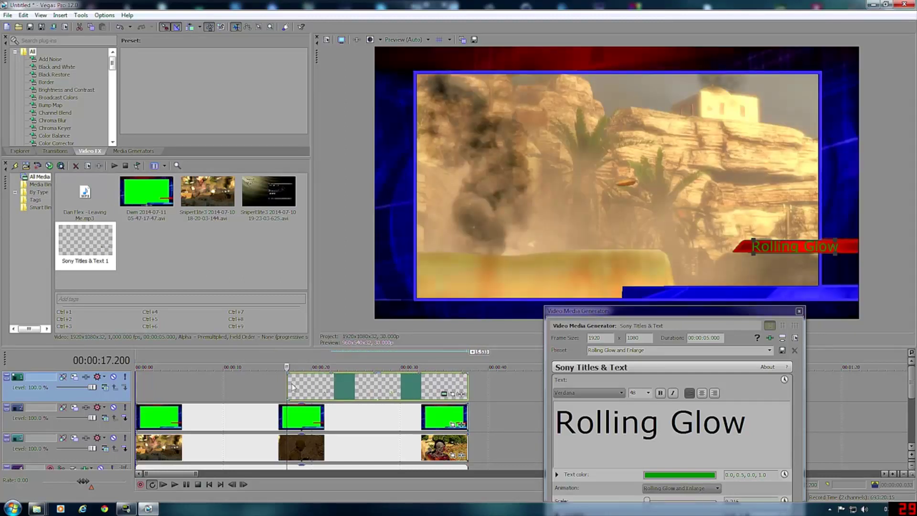
left_click_drag(288, 385, 137, 385)
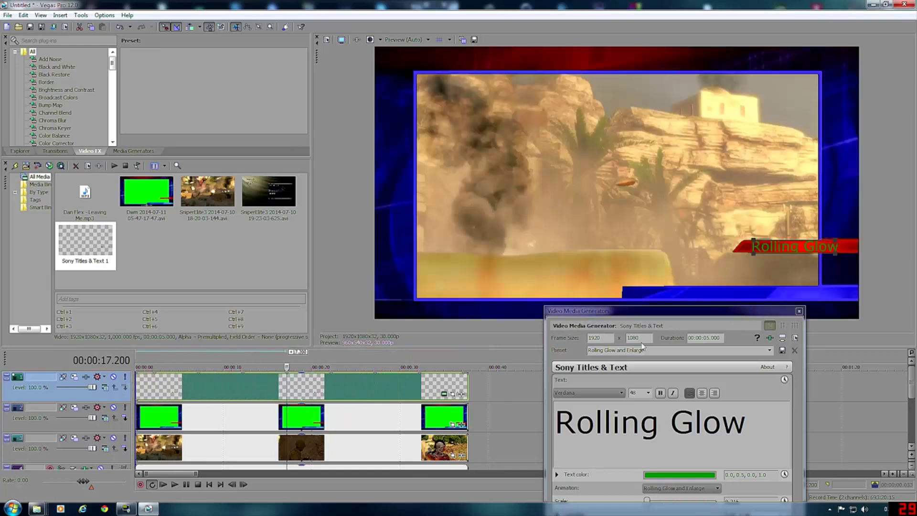
left_click(799, 312)
key("space")
left_click(316, 391)
left_click(358, 391)
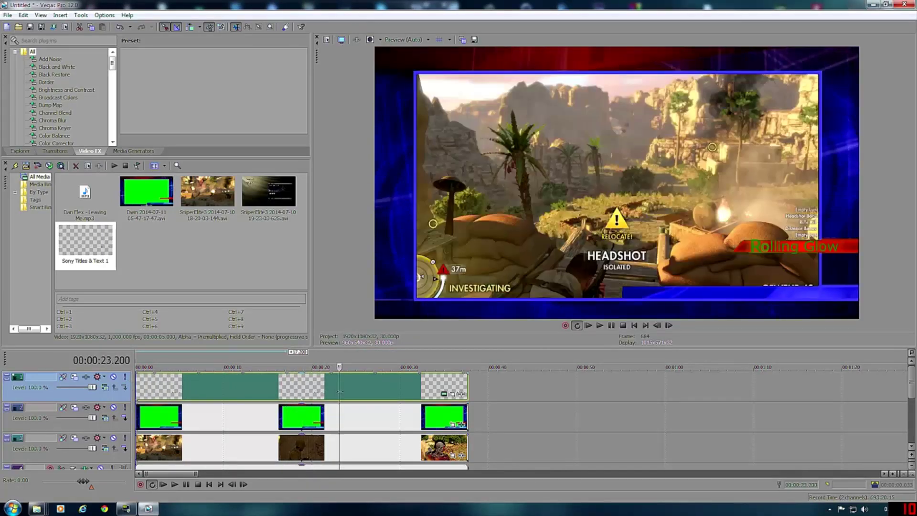
left_click(394, 395)
left_click_drag(394, 395, 175, 394)
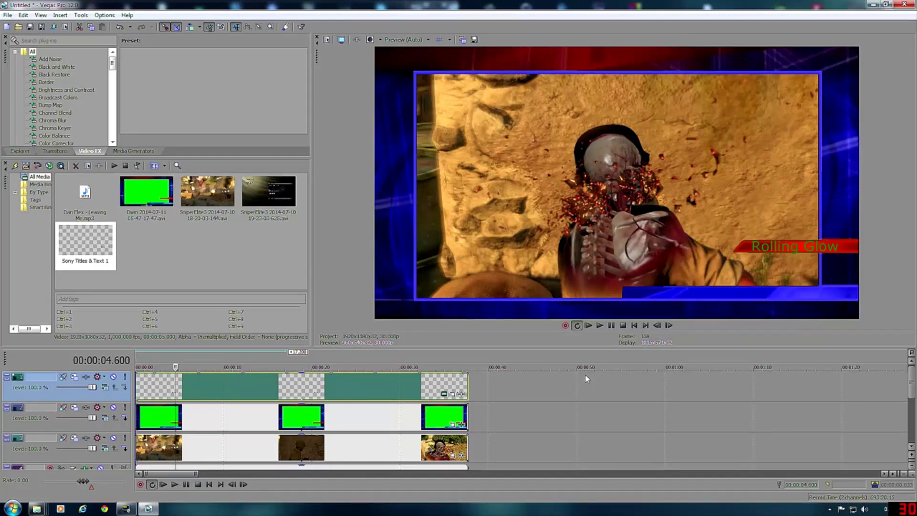
Delete the title event and the green-screen event from the timeline.
right_click(356, 379)
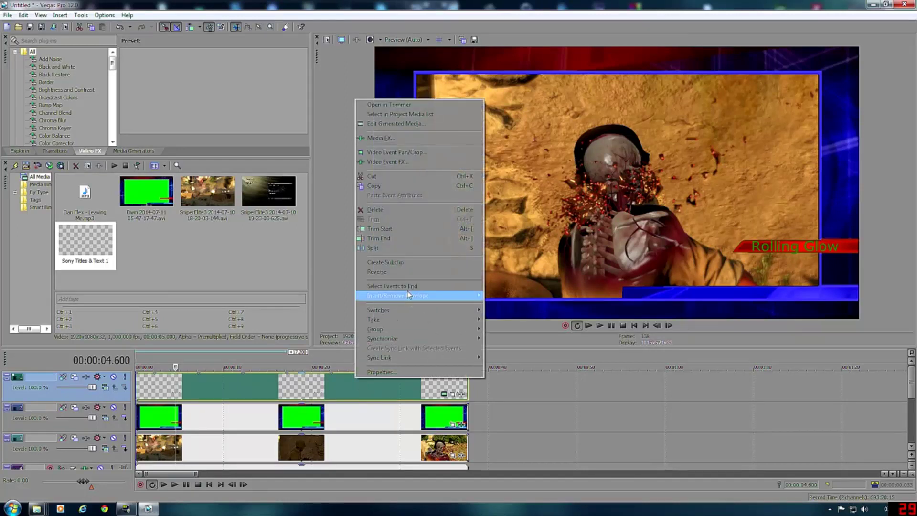
left_click(394, 210)
right_click(360, 421)
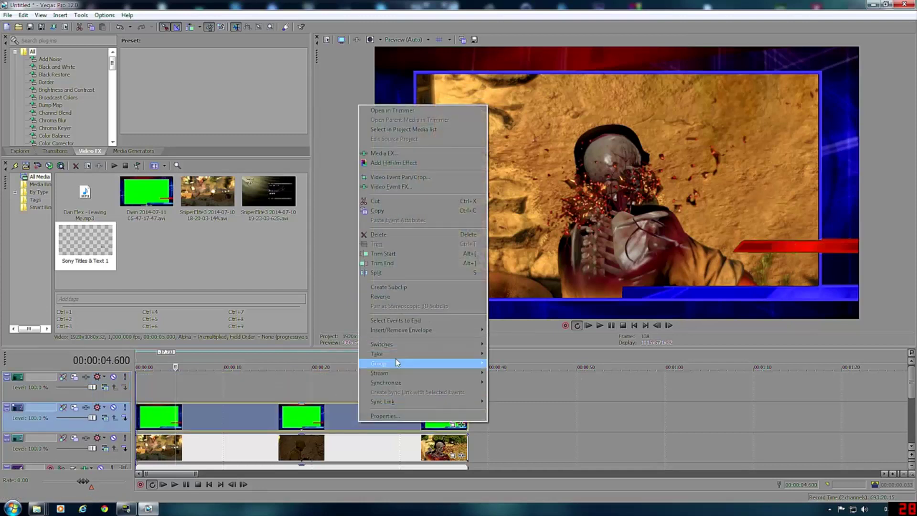
left_click(397, 235)
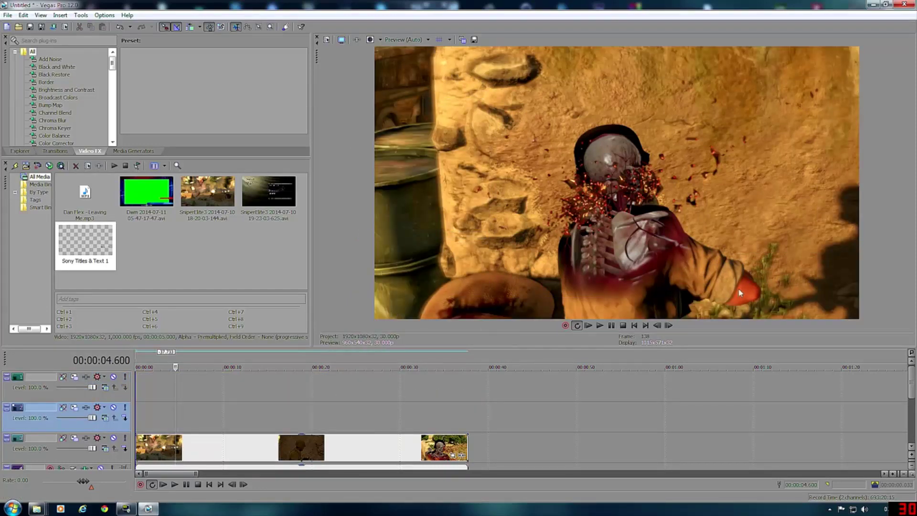
Move the gameplay video event to the topmost track and set its properties to Disable resample.
left_click_drag(334, 447, 335, 387)
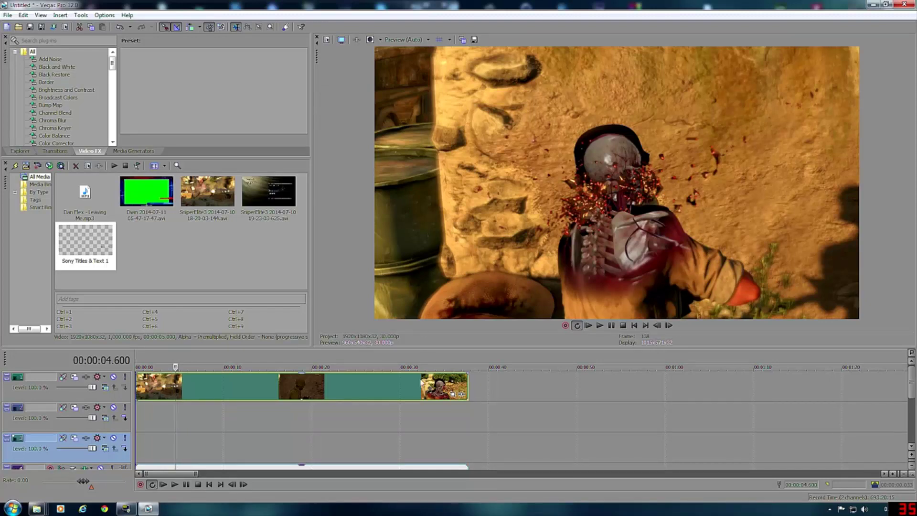
right_click(386, 396)
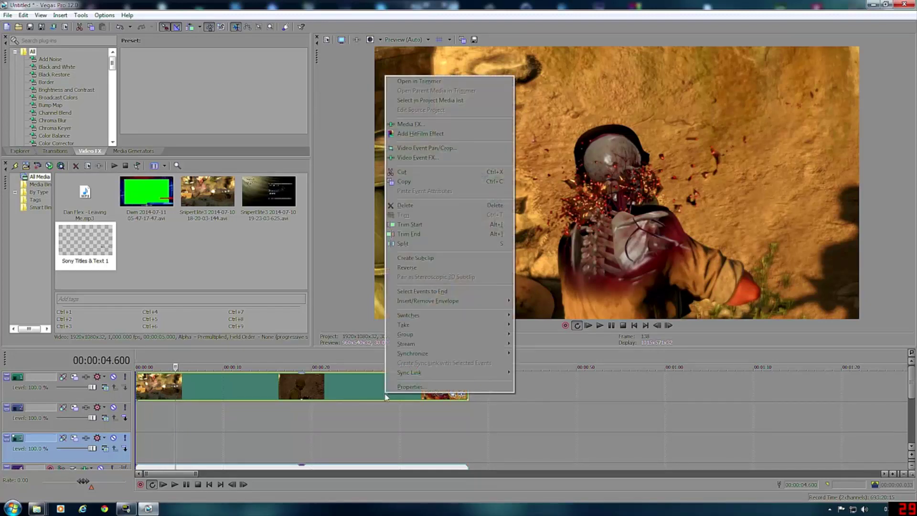
left_click(427, 388)
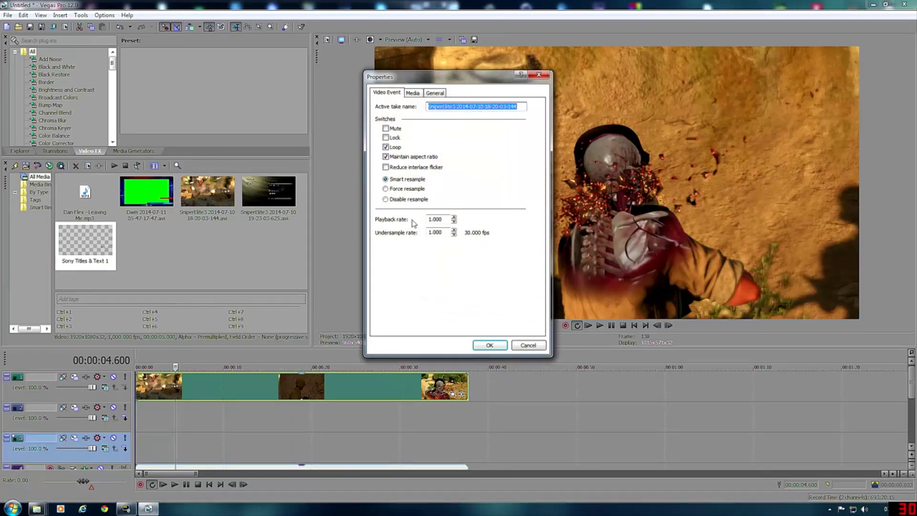
left_click(386, 200)
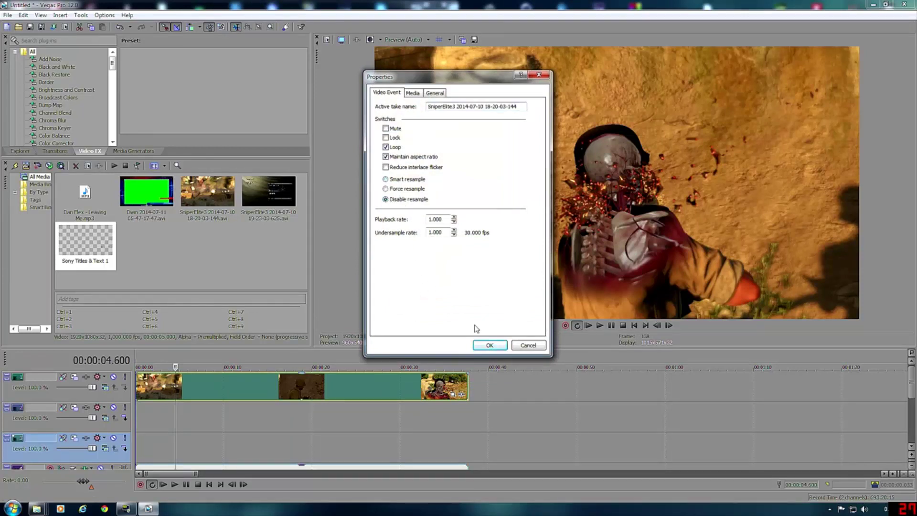
left_click(492, 346)
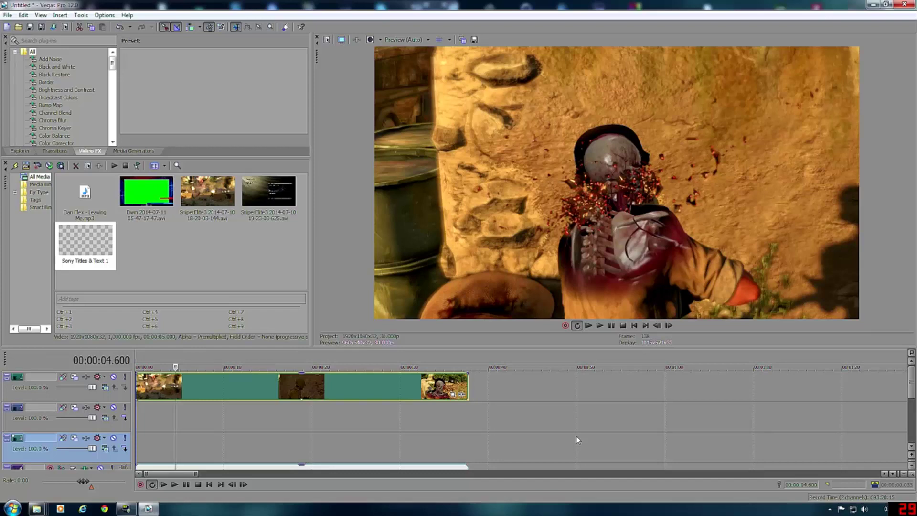
Split the gameplay clip at about 11.5 and 21.3 seconds and delete the pieces before and after the middle section.
left_click(157, 394)
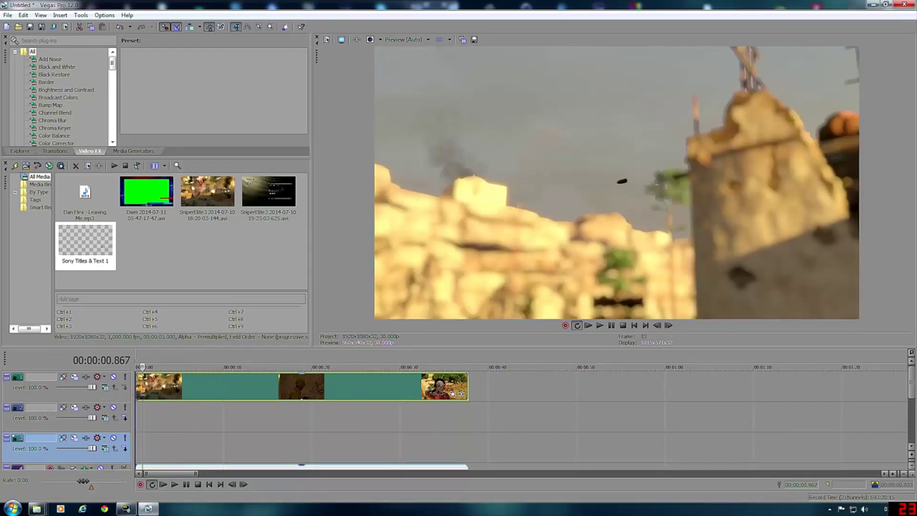
left_click_drag(157, 394, 287, 384)
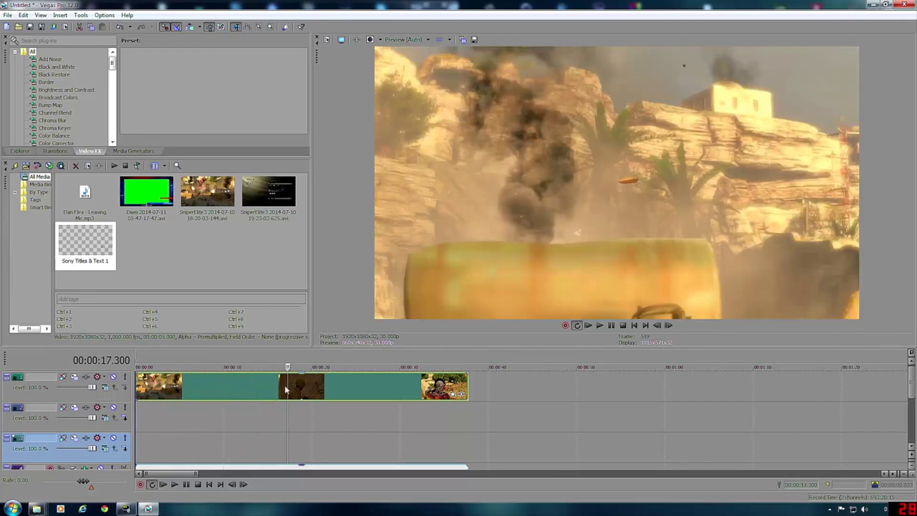
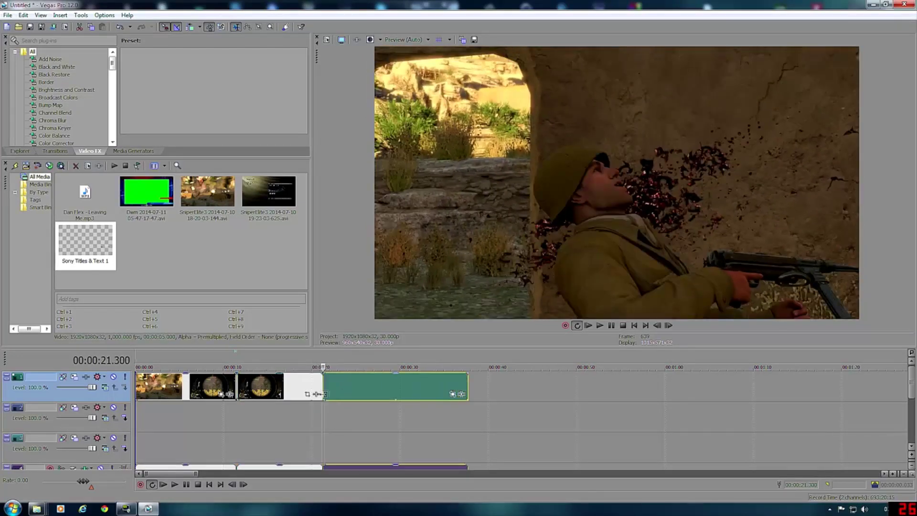
right_click(322, 389)
left_click(253, 195)
right_click(458, 388)
left_click(431, 201)
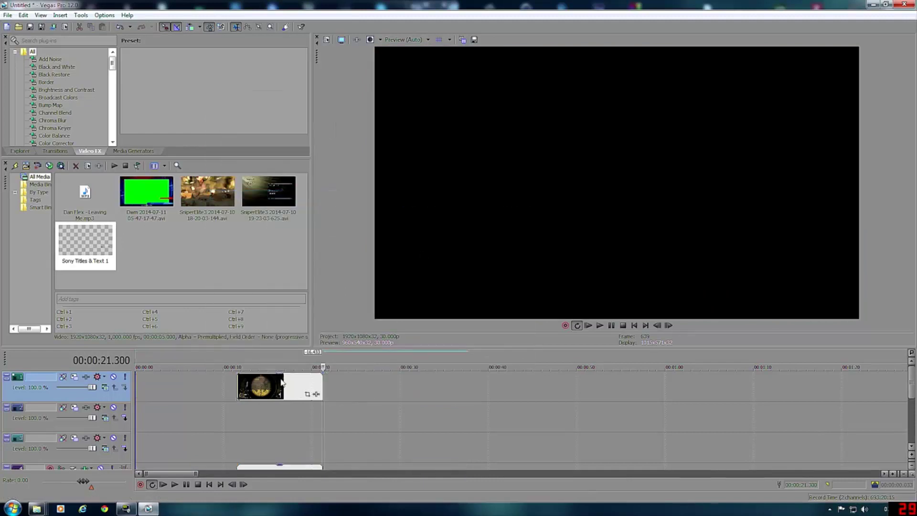
left_click_drag(265, 388, 162, 390)
key("ctrl+Home")
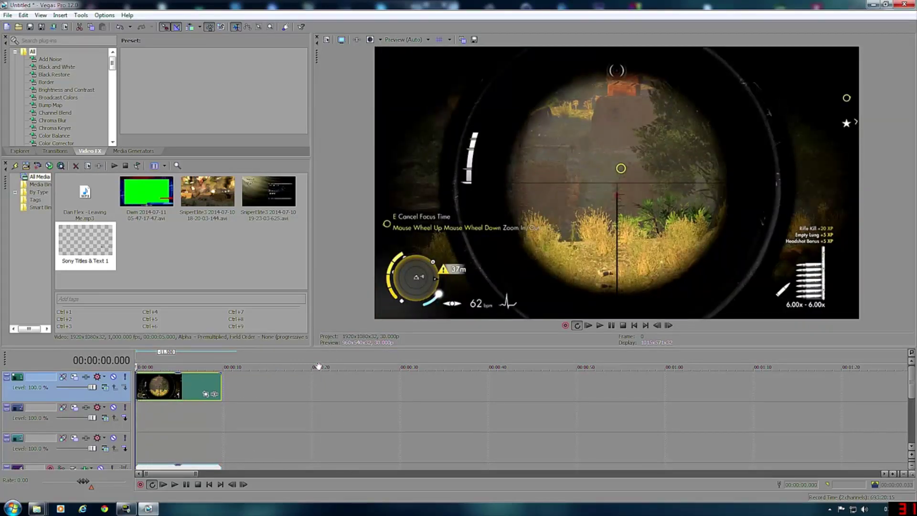
left_click_drag(276, 193, 267, 411)
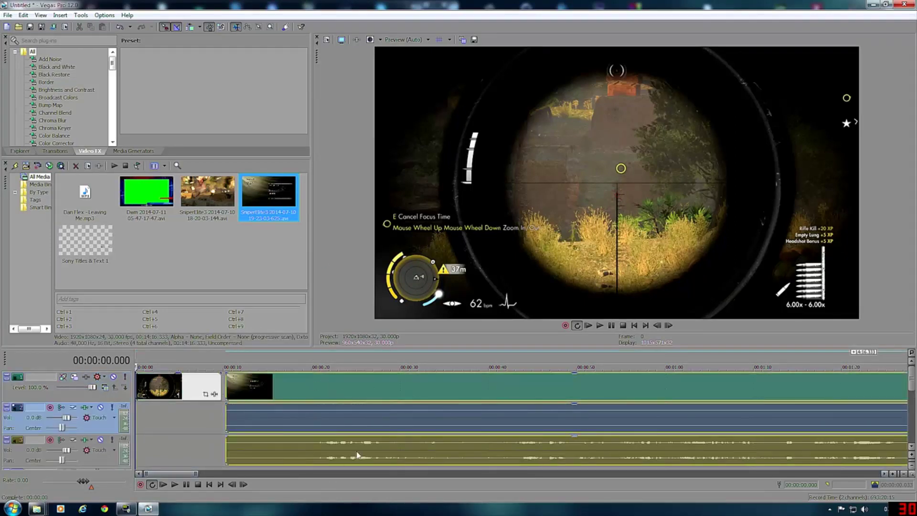
Delete the lower of the two audio events belonging to the newly added gameplay clip.
left_click(248, 393)
left_click(281, 368)
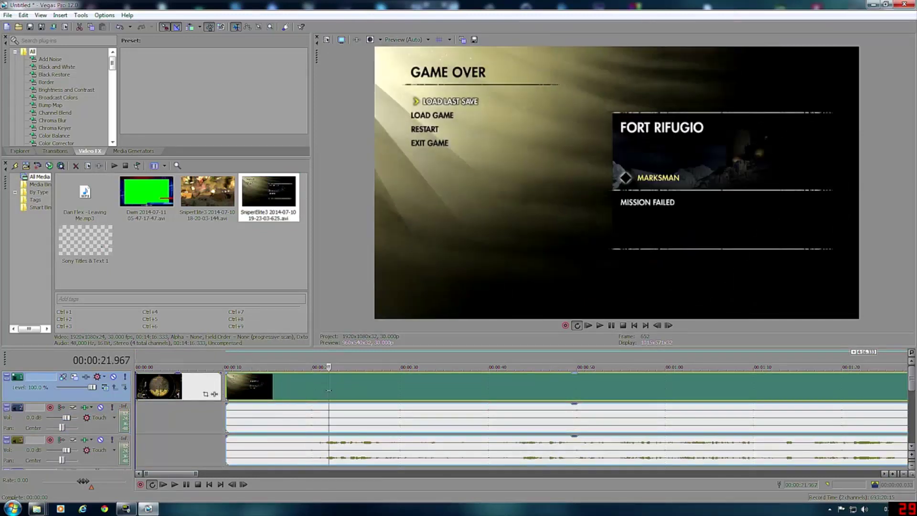
left_click(414, 461)
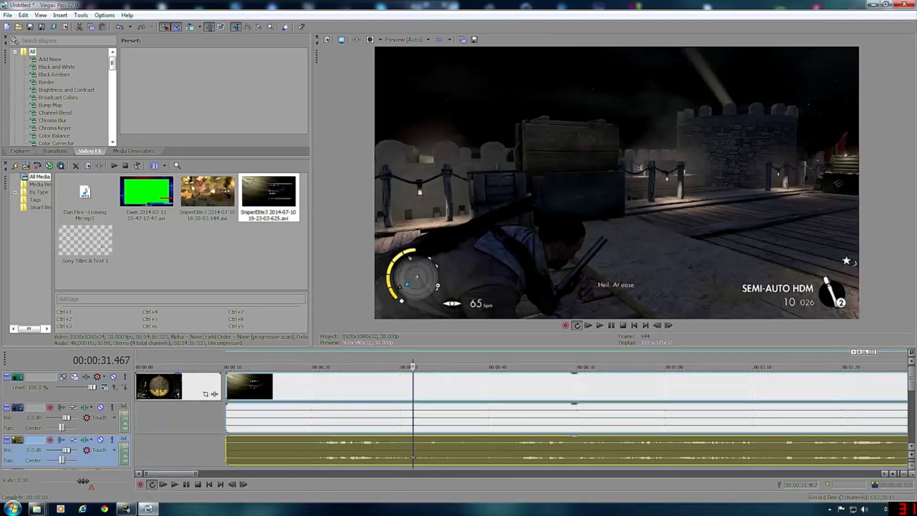
right_click(473, 452)
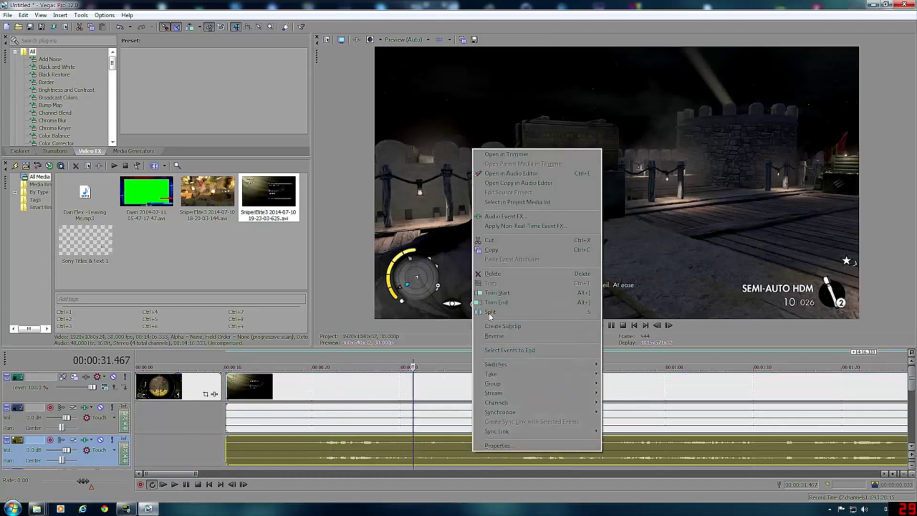
left_click(492, 273)
Split the second gameplay clip at 46.6 seconds and delete the part before the cut.
left_click_drag(414, 387, 546, 398)
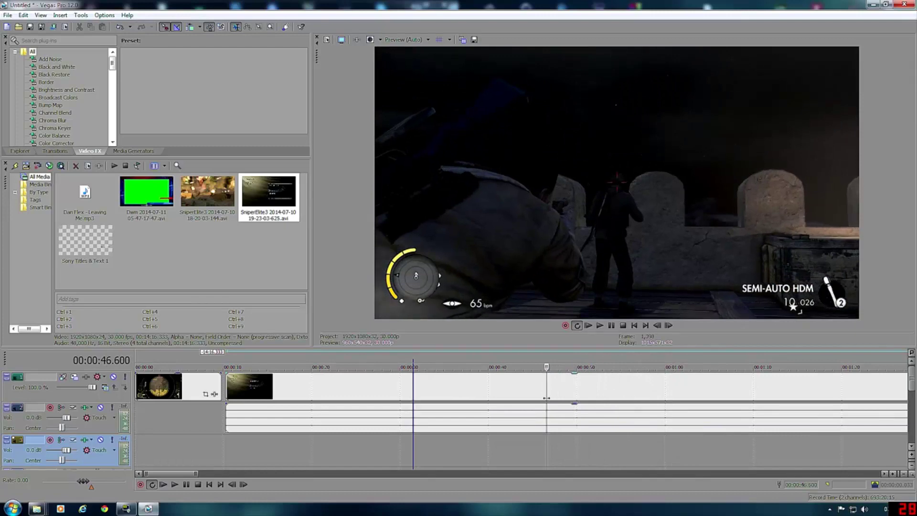
right_click(499, 398)
left_click(564, 206)
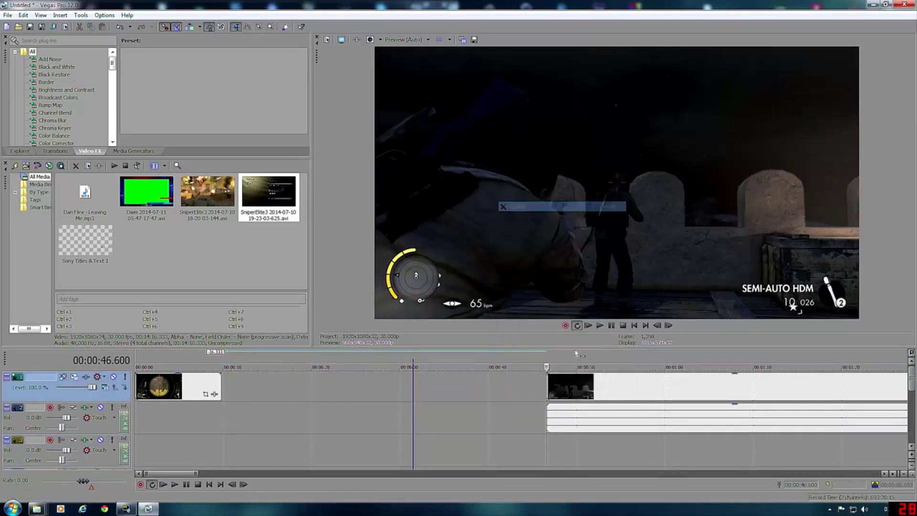
Split the second clip at 50.133 seconds and move the short piece directly behind the first clip.
left_click(571, 392)
left_click(577, 368)
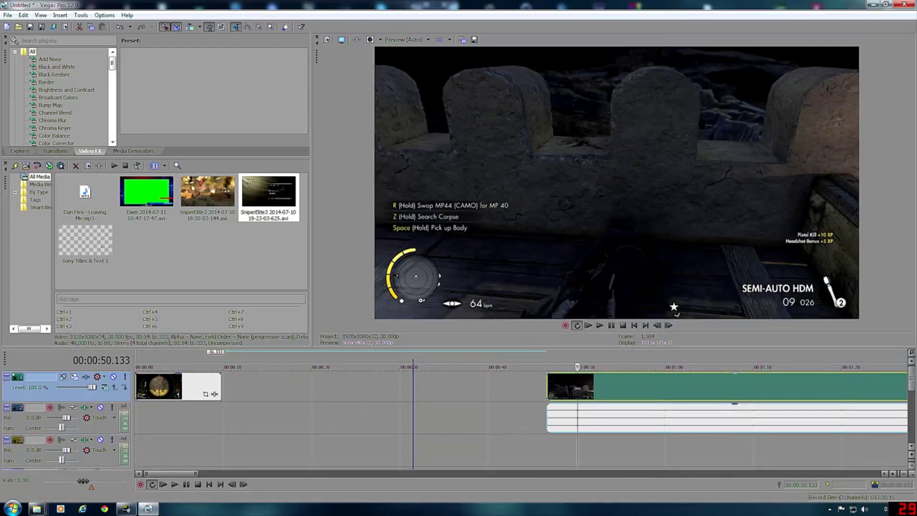
key("s")
left_click_drag(565, 395, 241, 396)
Delete the leftover footage after the 50.133-second cut and return the playback position to the first clip.
right_click(617, 403)
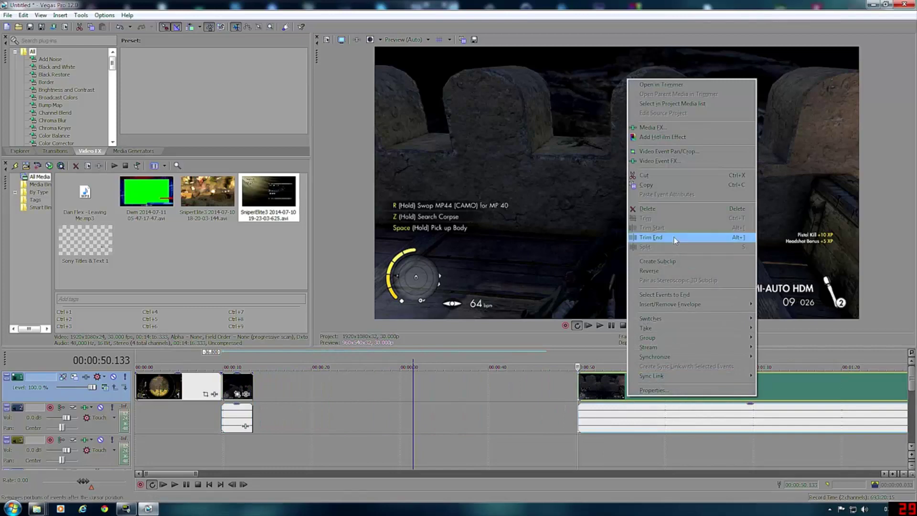
left_click(666, 210)
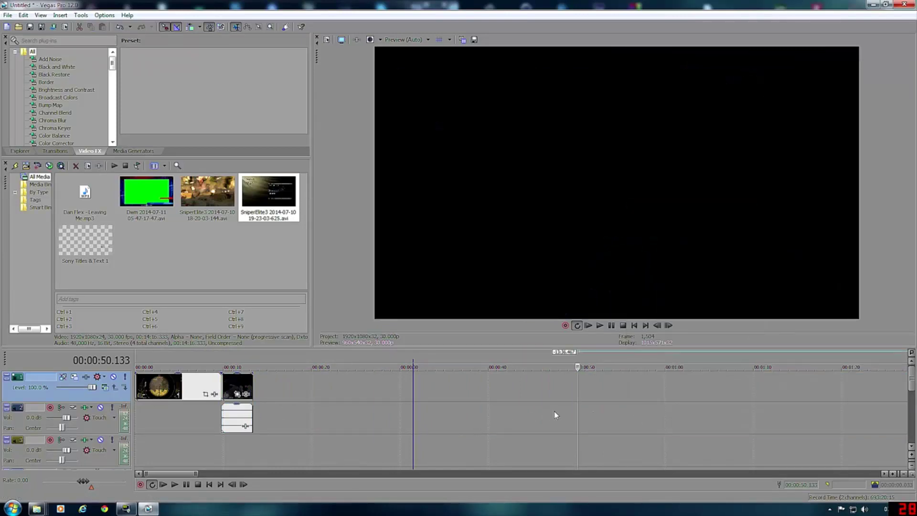
left_click(154, 414)
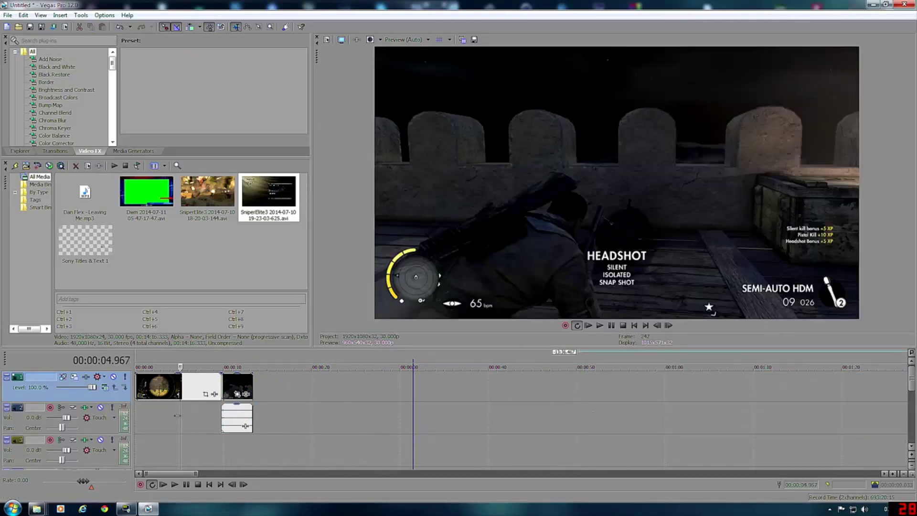
Apply the Levels effect with its default settings to the gameplay video track.
left_click_drag(153, 414, 234, 407)
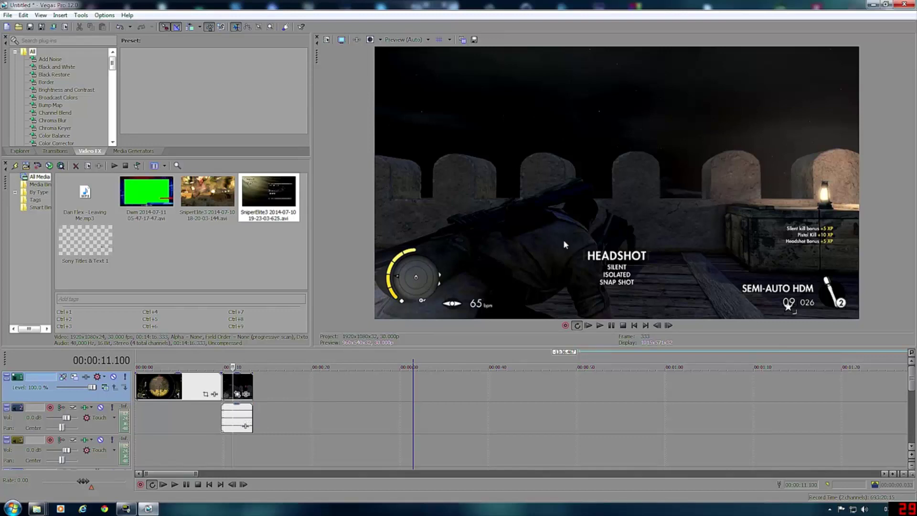
left_click_drag(230, 449, 141, 444)
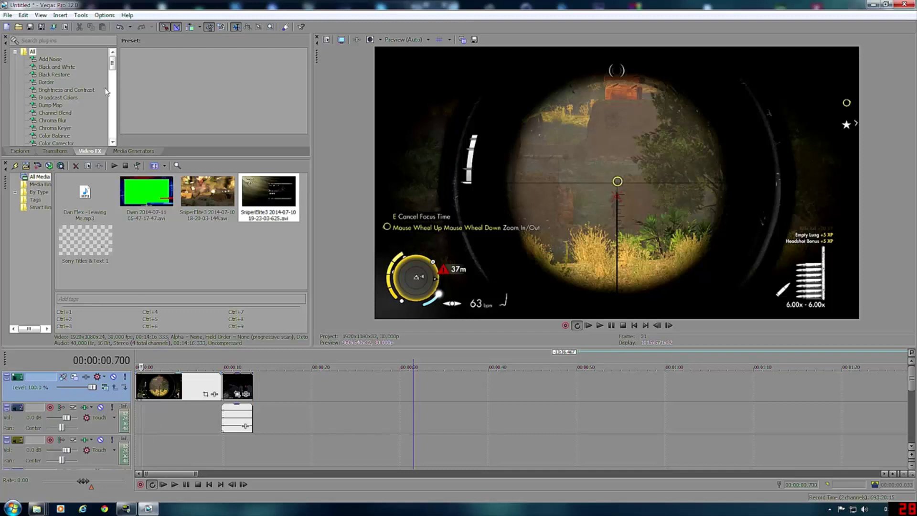
left_click_drag(112, 67, 120, 99)
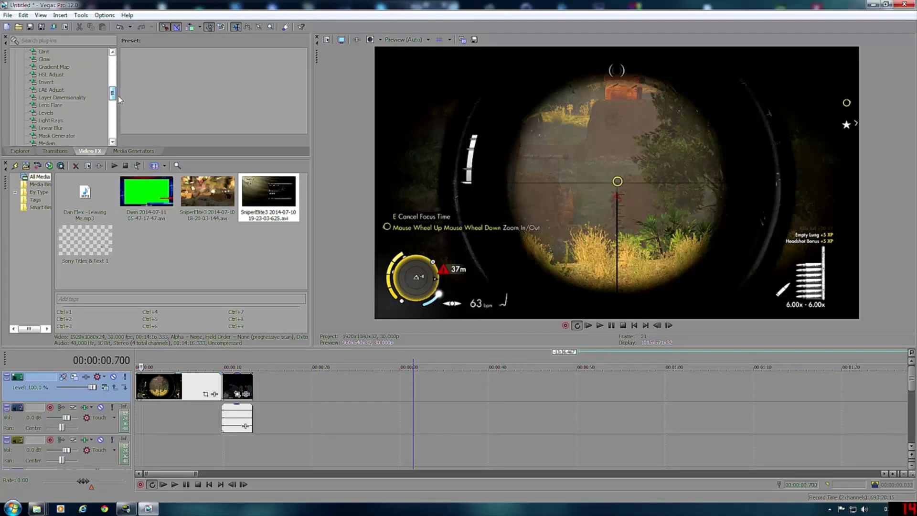
left_click_drag(46, 112, 268, 304)
left_click_drag(102, 399, 102, 399)
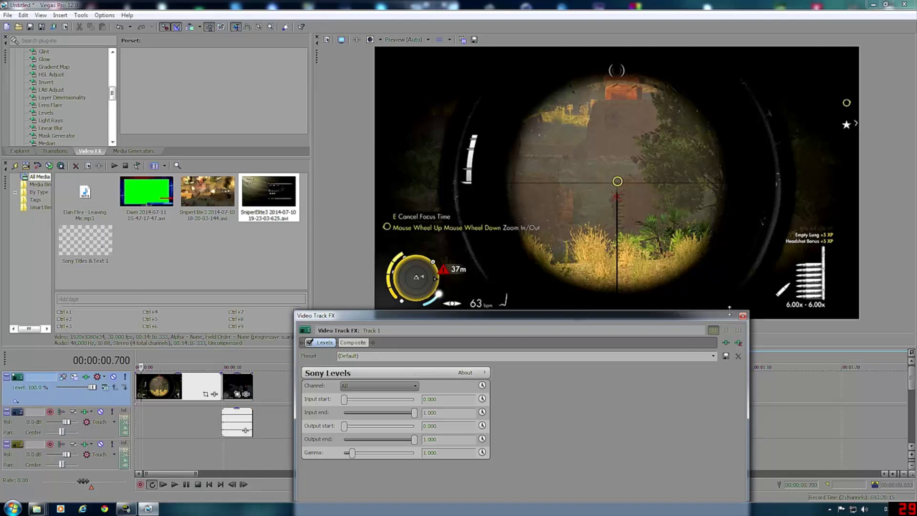
left_click(743, 316)
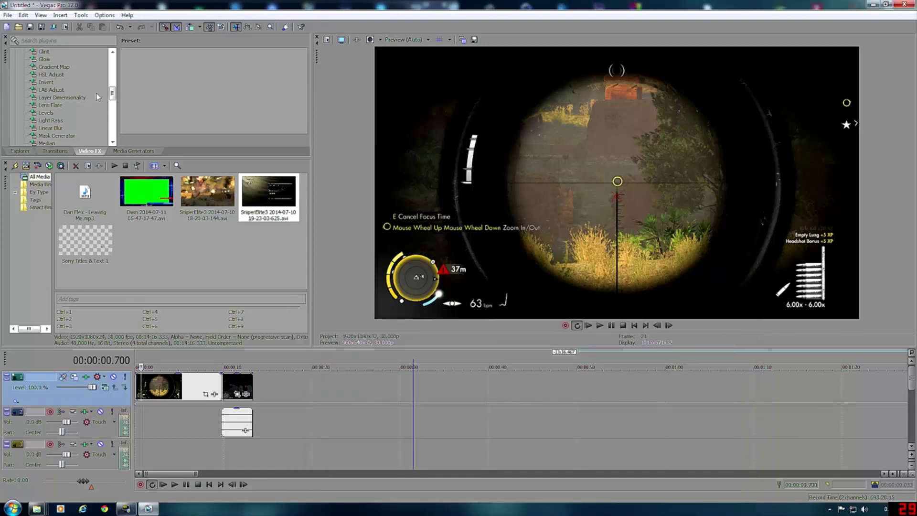
Add the Sharpen effect to the gameplay video track, trying a low amount before setting it back to about mid-range.
left_click_drag(113, 96, 118, 111)
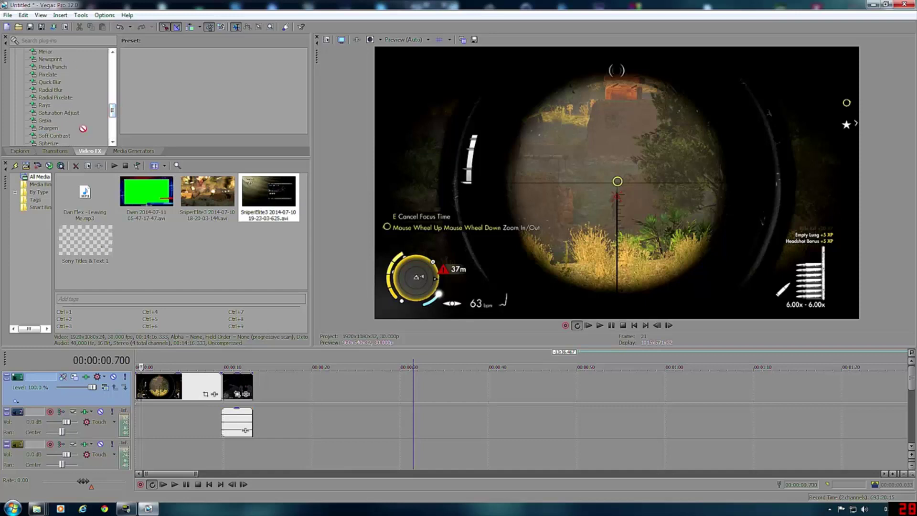
left_click_drag(99, 398, 98, 399)
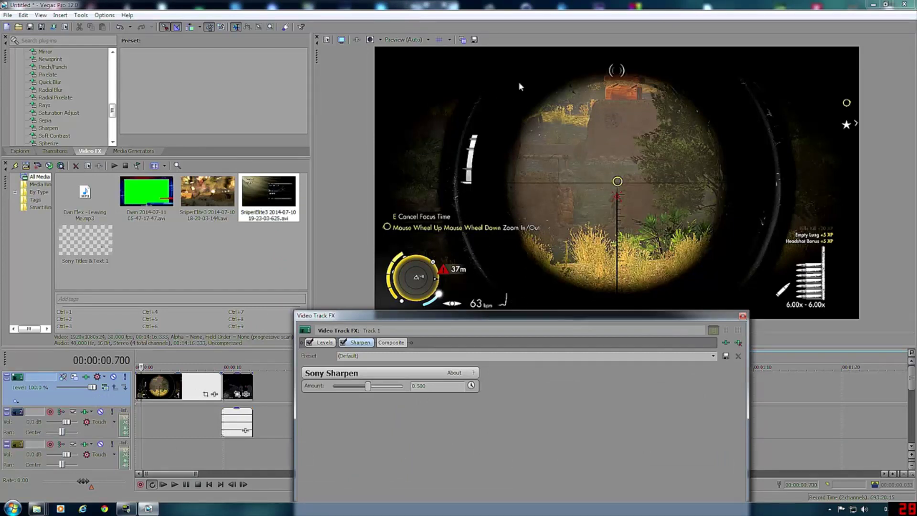
left_click_drag(369, 386, 346, 390)
left_click_drag(367, 393, 369, 393)
left_click(743, 316)
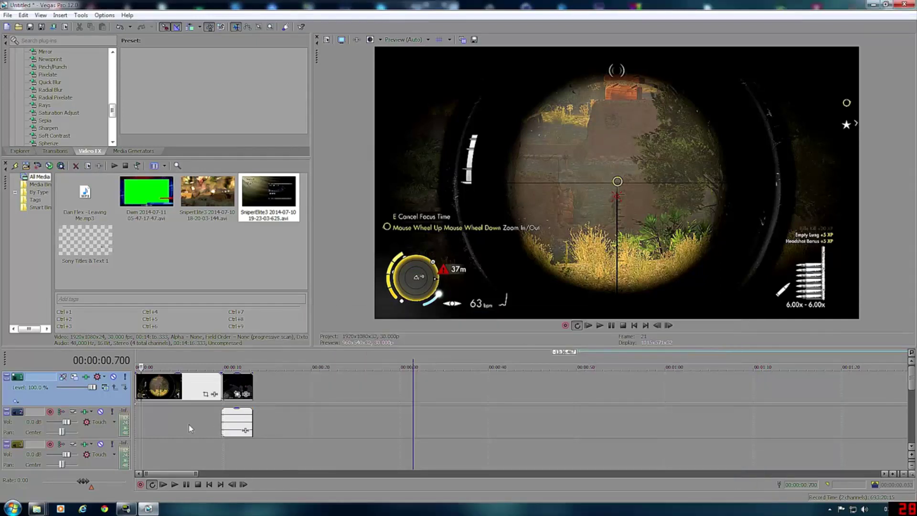
Apply the Color Corrector preset "(Default) JIM2" to the second gameplay clip.
left_click(171, 400)
left_click(186, 399)
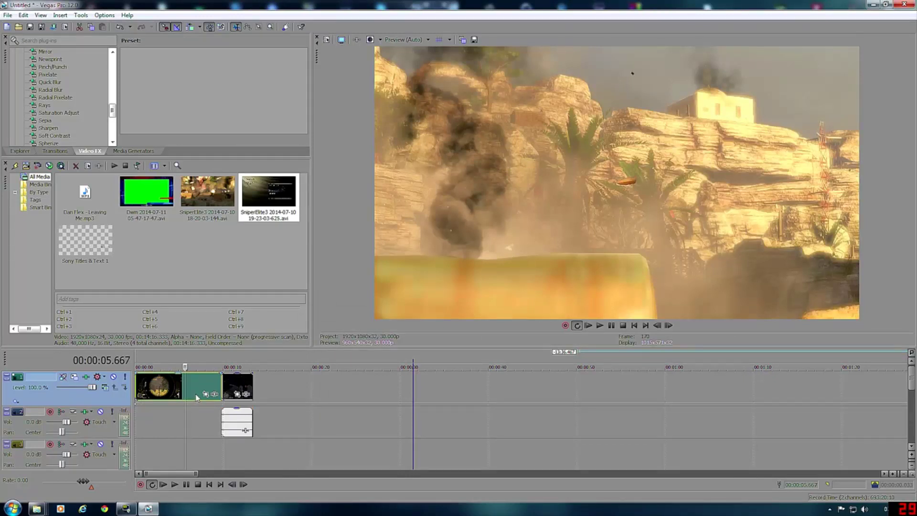
left_click(237, 386)
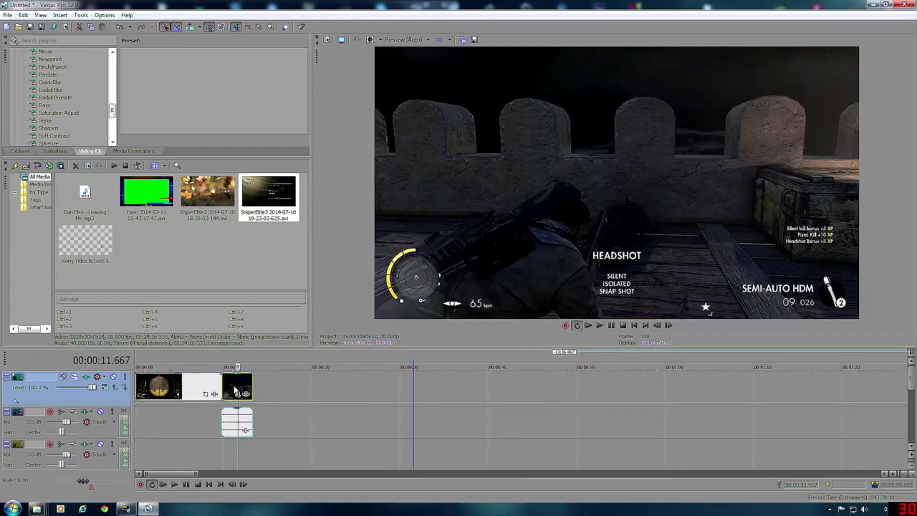
key("Left")
key("Right")
mouse_move(238, 367)
left_mouse_down()
mouse_move(246, 367)
mouse_move(233, 367)
left_mouse_up()
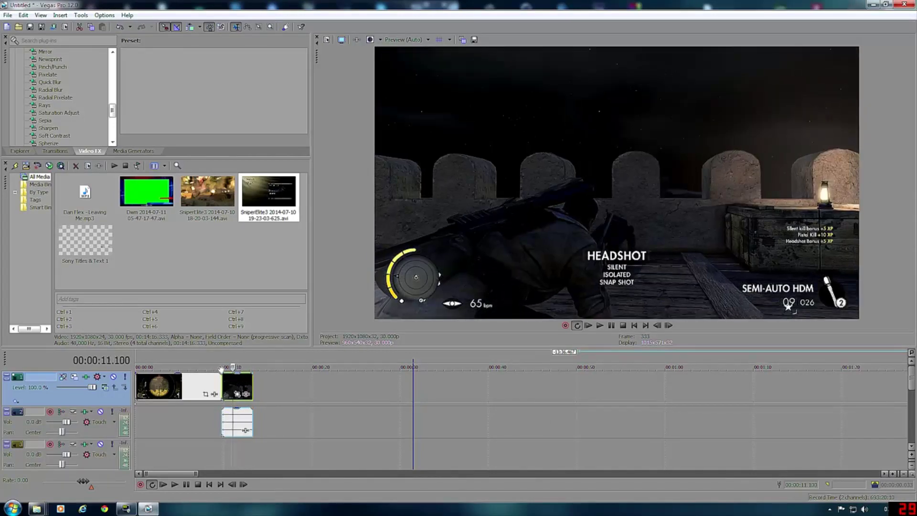
left_click_drag(112, 111, 111, 81)
left_click(68, 82)
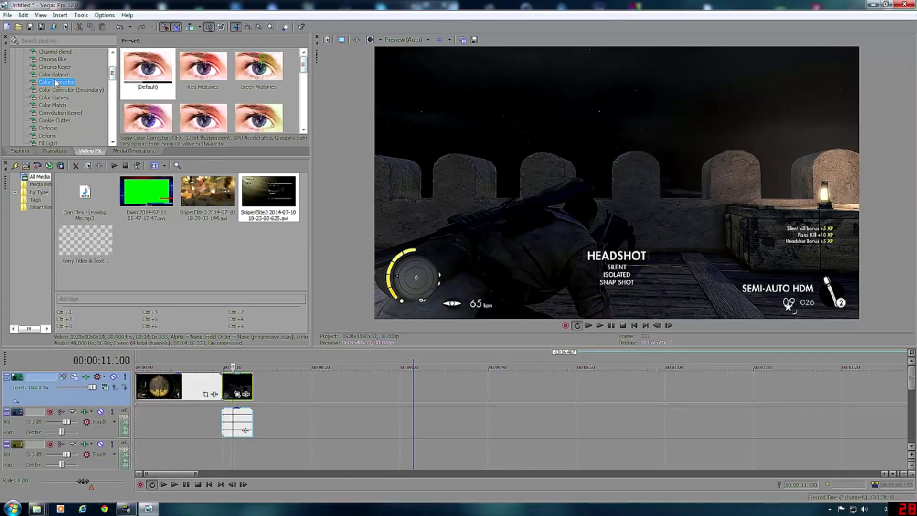
left_click_drag(303, 65, 304, 117)
left_click_drag(148, 72, 241, 387)
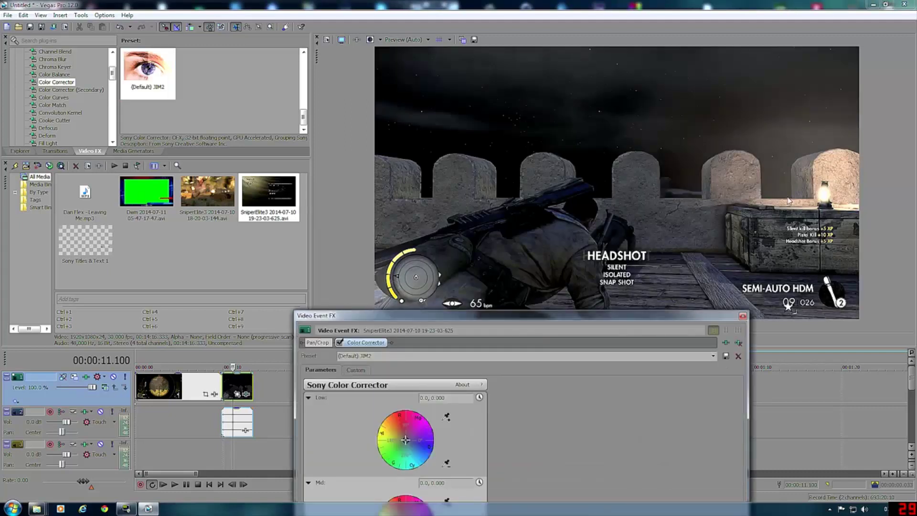
left_click(742, 316)
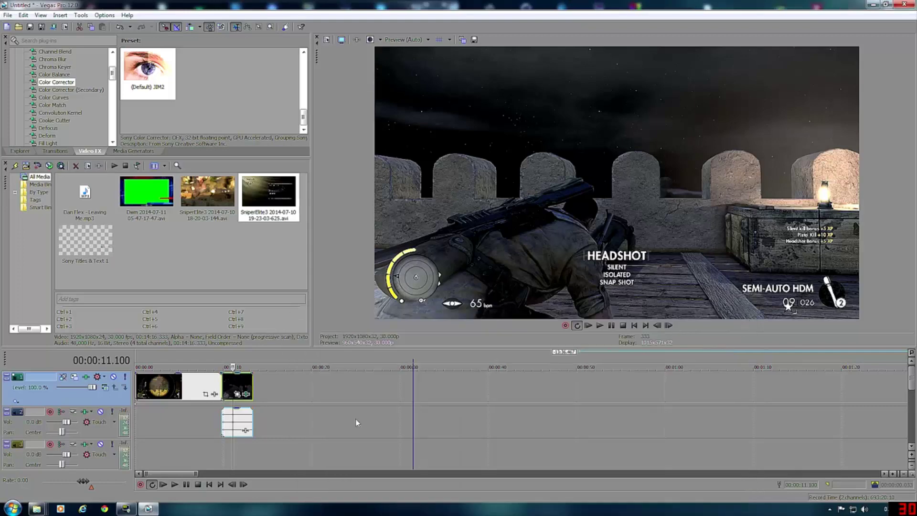
Disable resampling in the video event properties of the second gameplay clip.
left_click_drag(245, 425, 245, 431)
left_click(245, 429)
left_click(232, 391)
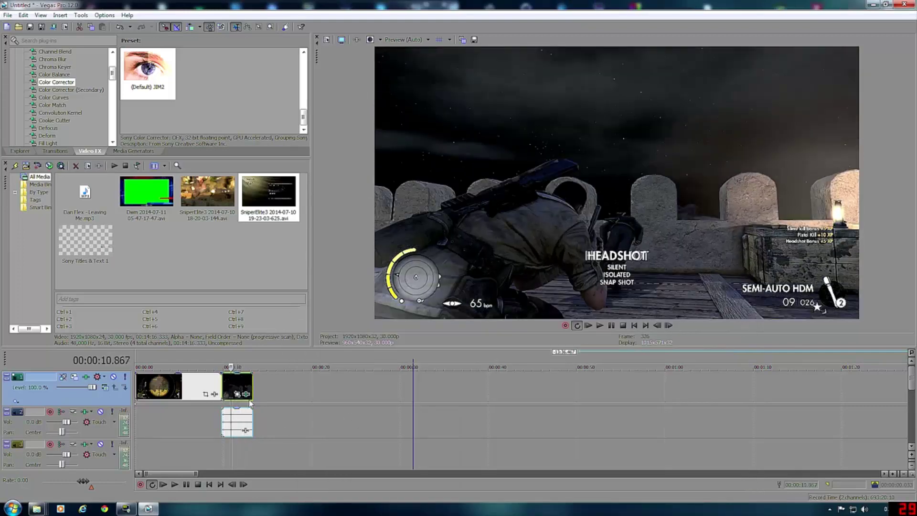
right_click(245, 379)
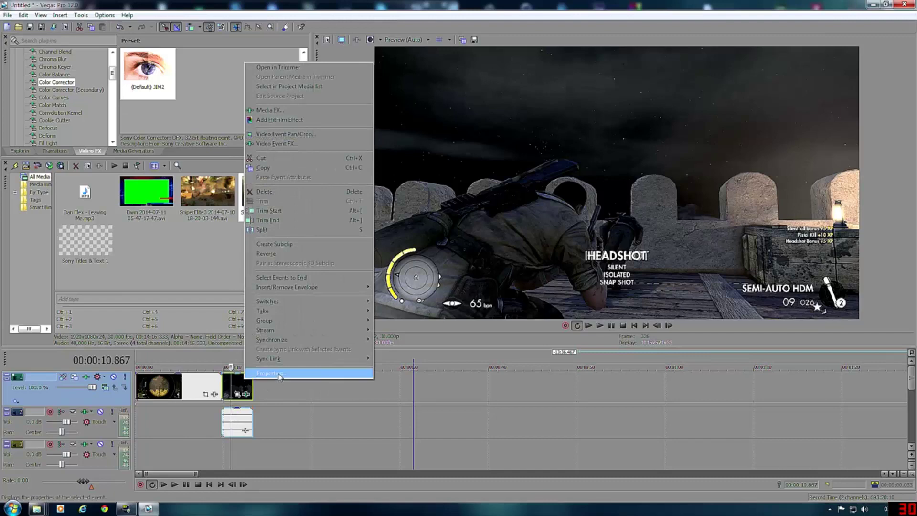
left_click(269, 373)
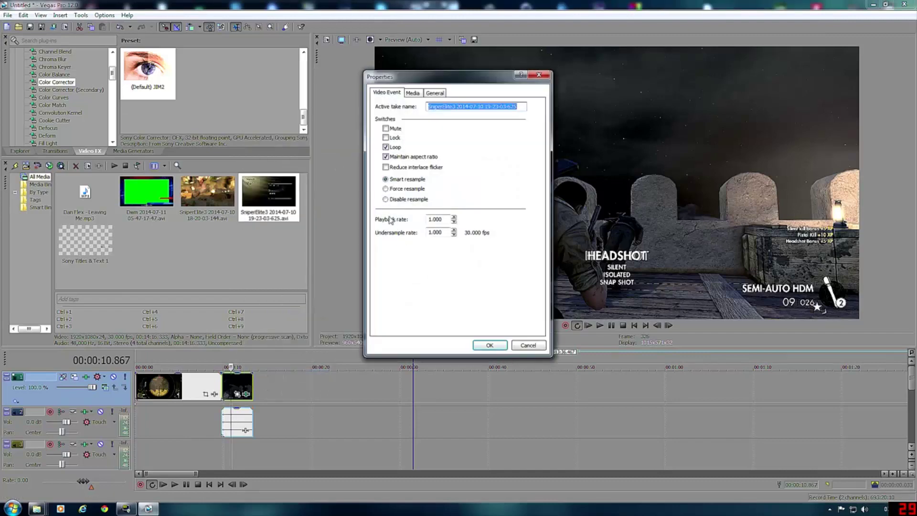
left_click(385, 200)
left_click(490, 345)
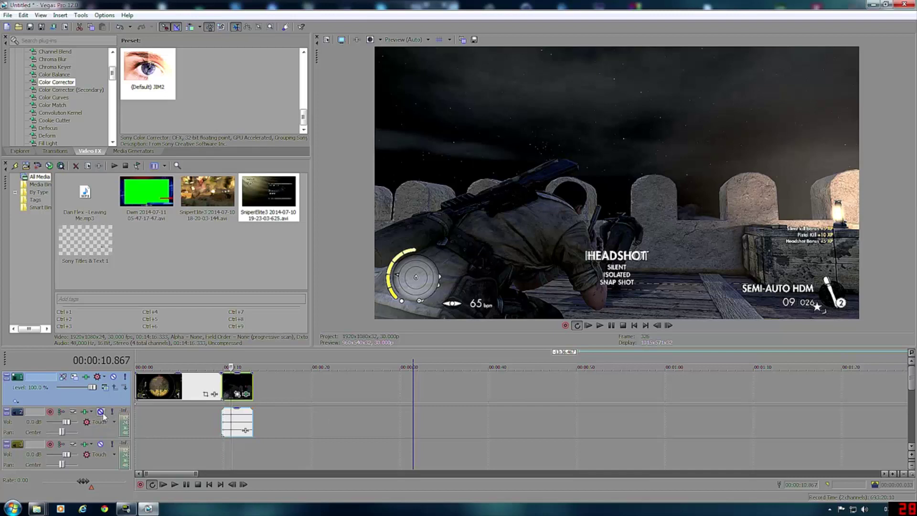
Mute the audio track directly below the video and move the first clip's audio from the lower track onto it.
left_click(110, 438)
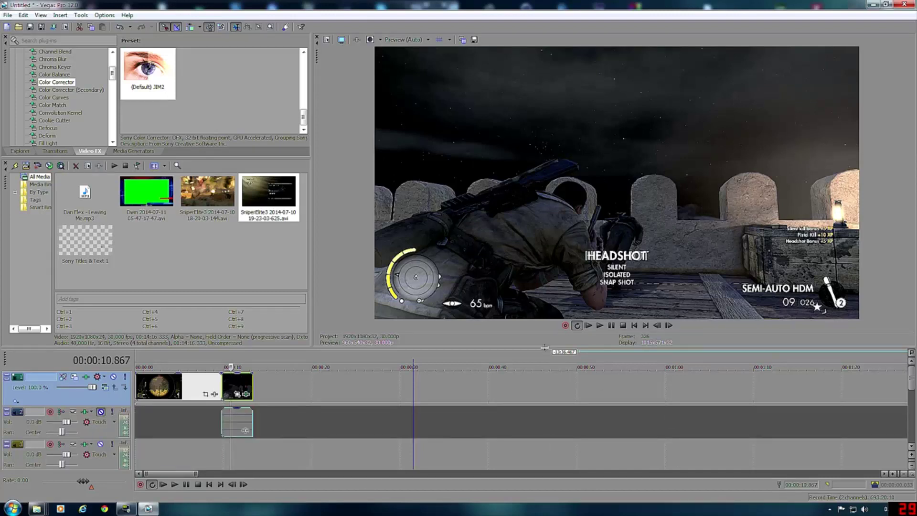
left_click_drag(545, 351, 538, 234)
left_click_drag(206, 439, 189, 312)
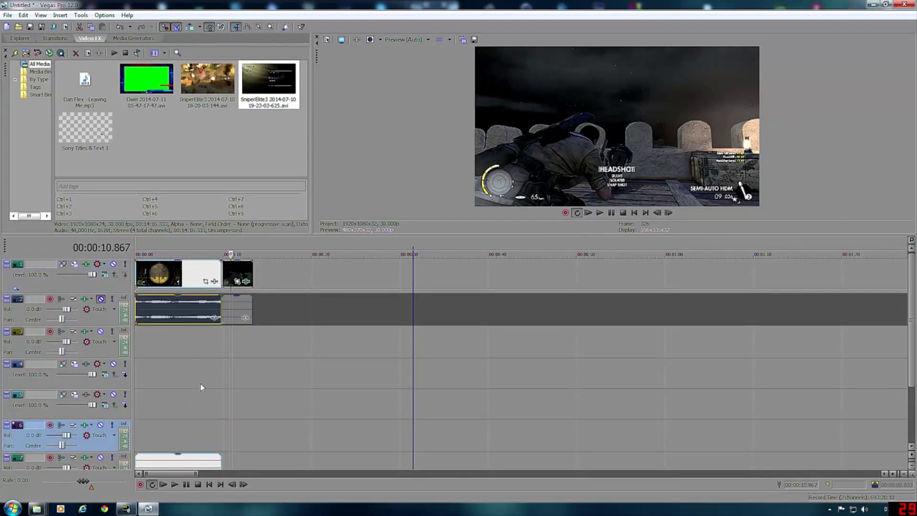
Delete the first clip's remaining audio event on the lowest track.
left_click(200, 465)
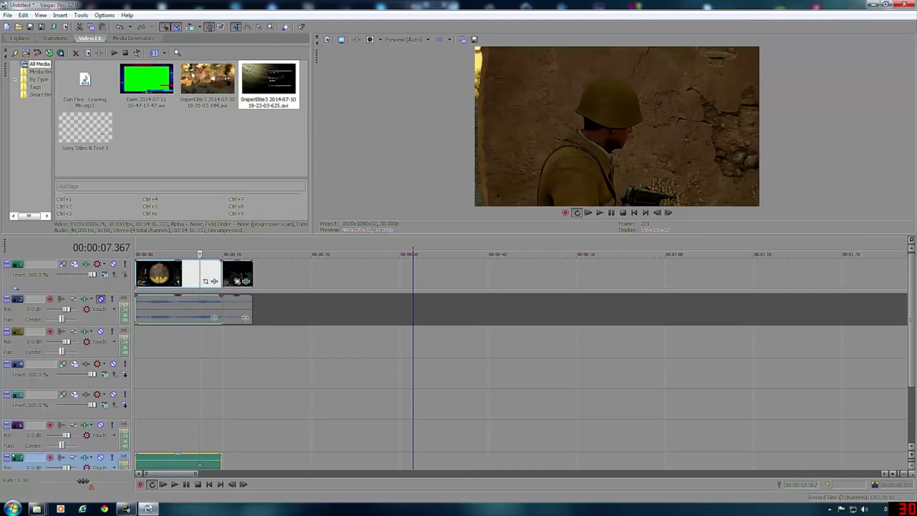
right_click(210, 463)
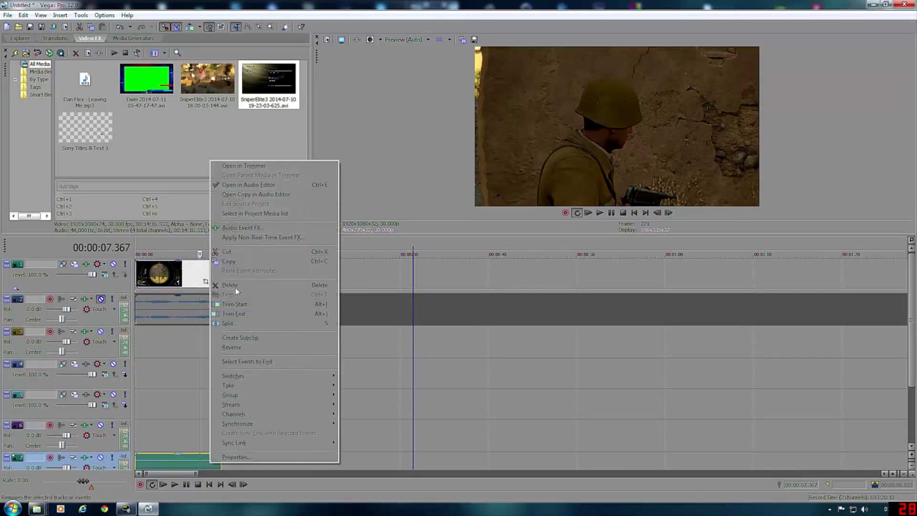
left_click(230, 285)
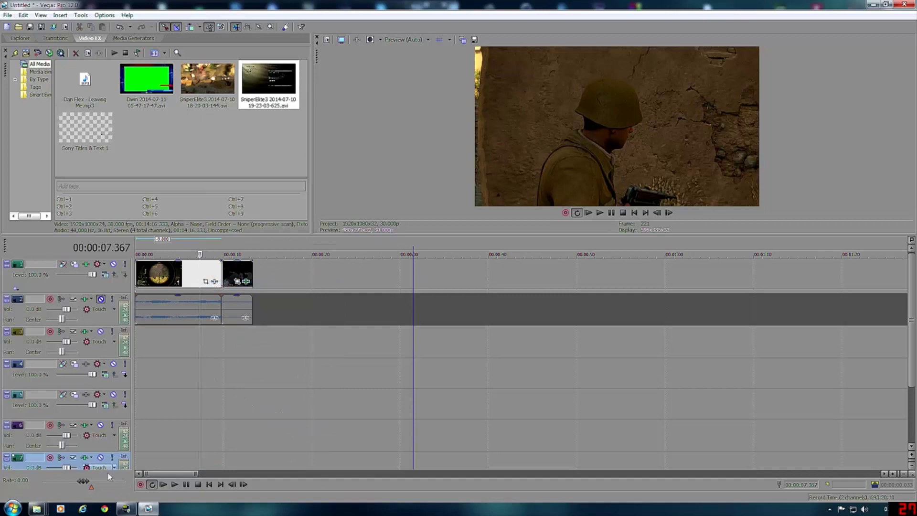
Delete the five empty audio and video tracks below the muted audio track.
scroll(915, 340, "down", 3)
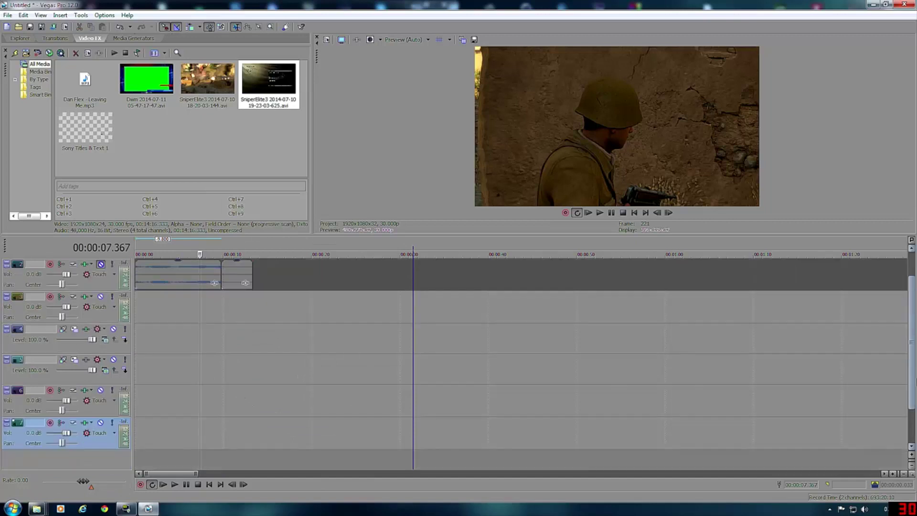
right_click(89, 417)
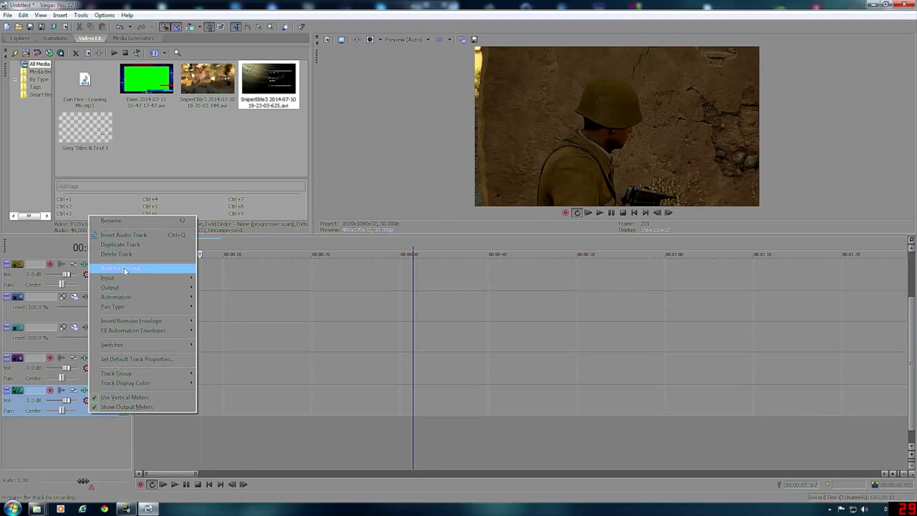
left_click(117, 254)
right_click(97, 382)
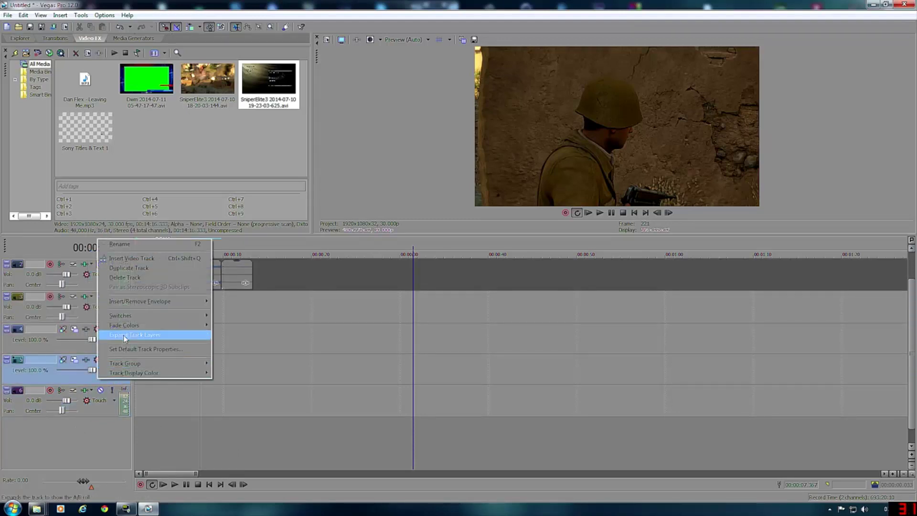
left_click(119, 273)
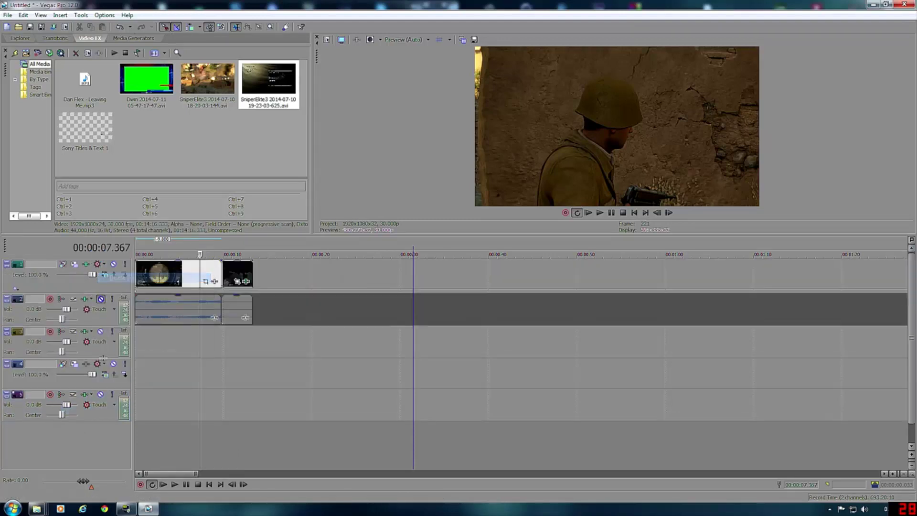
right_click(95, 382)
left_click(144, 279)
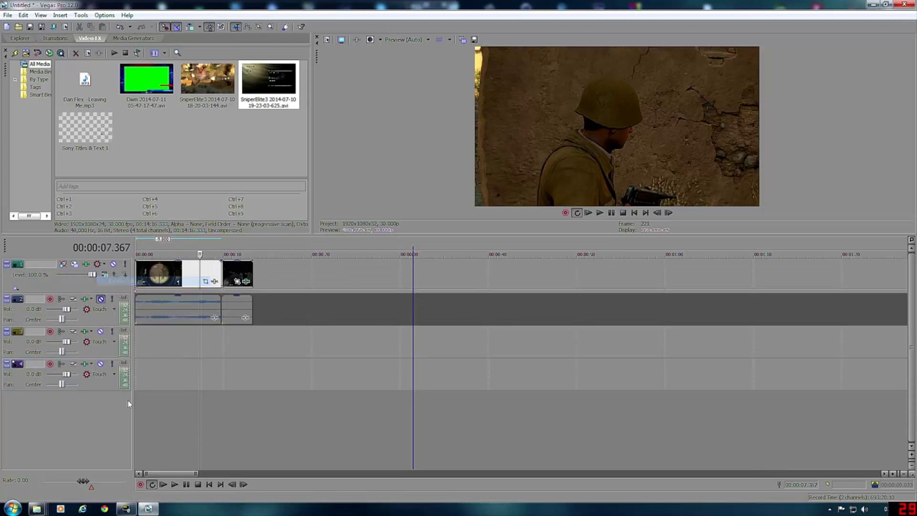
right_click(92, 388)
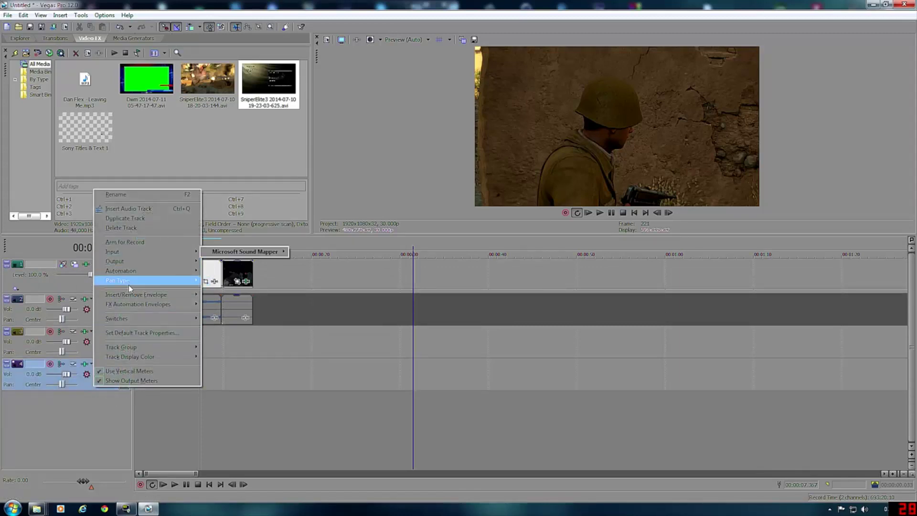
left_click(120, 227)
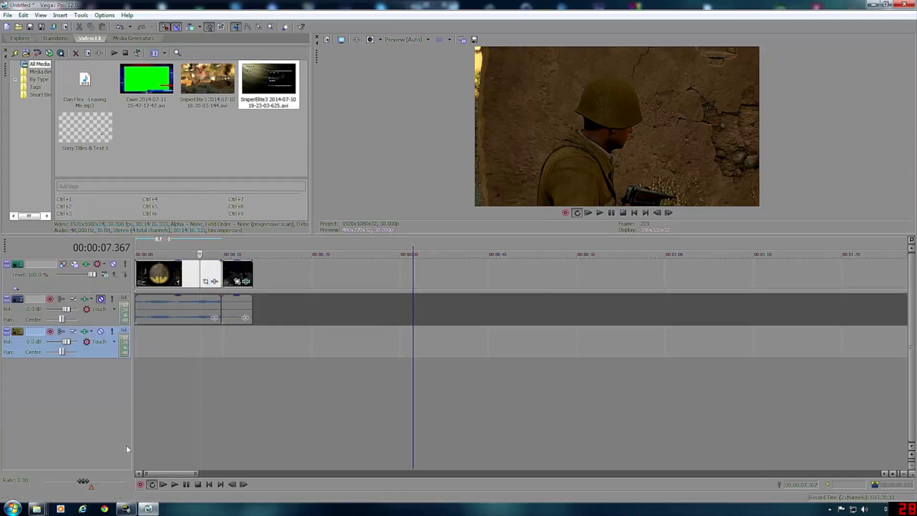
right_click(99, 351)
mouse_move(147, 218)
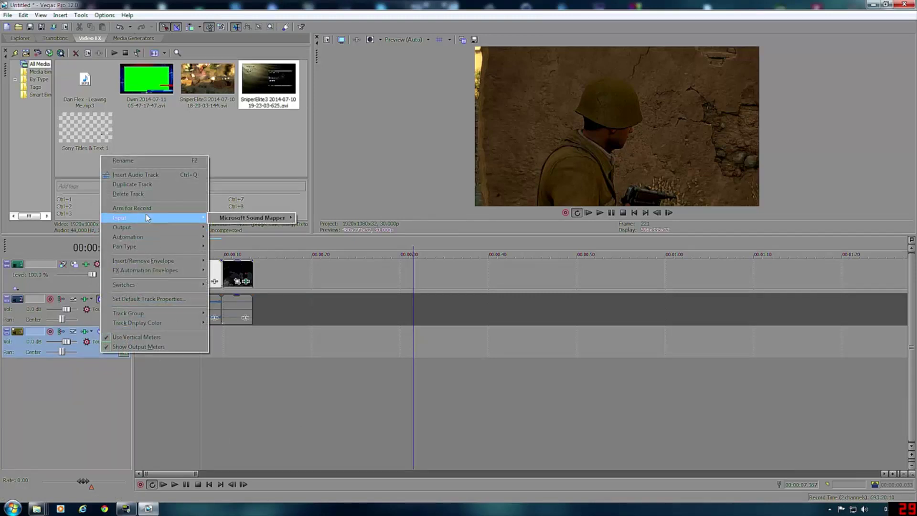
left_click(145, 195)
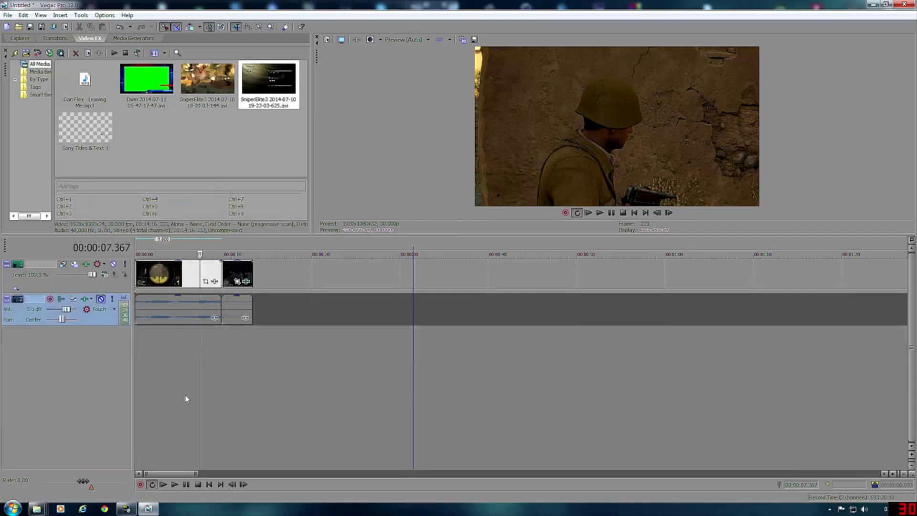
Play the edited clips from the start of the timeline and pause during the first clip.
left_click(135, 374)
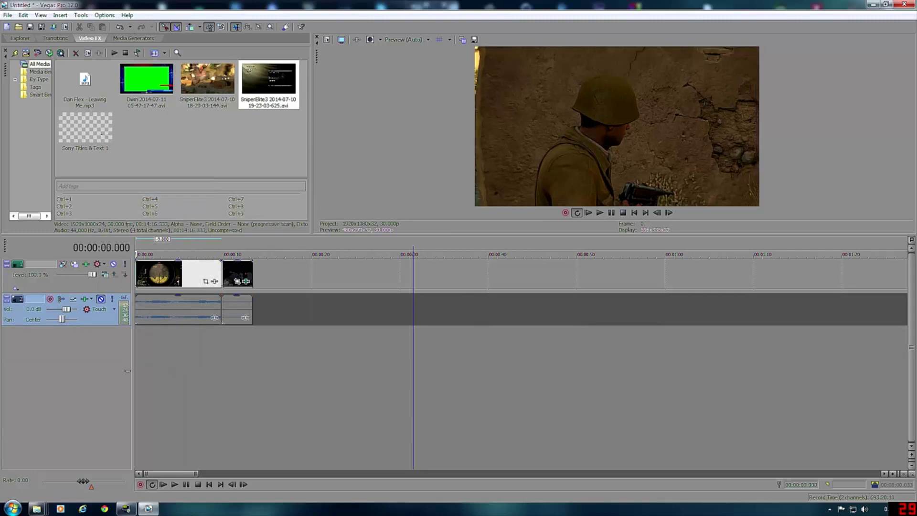
left_click(598, 213)
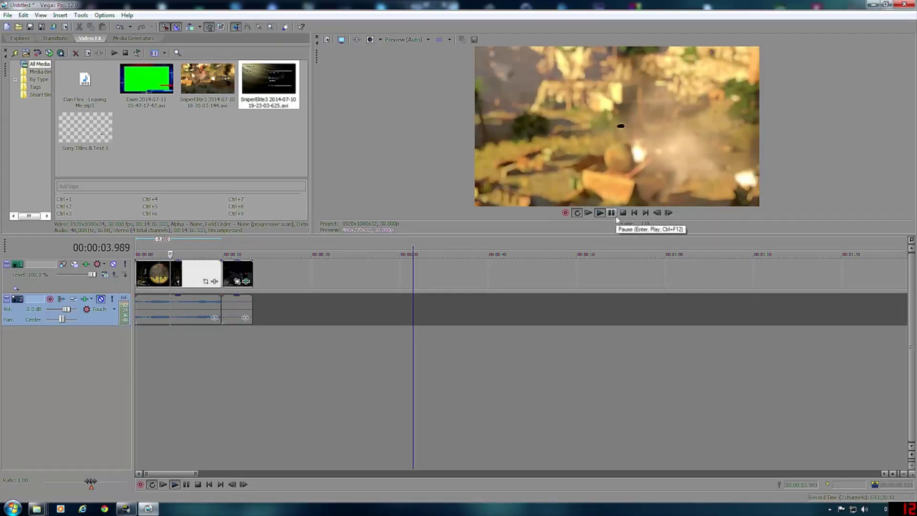
left_click(611, 213)
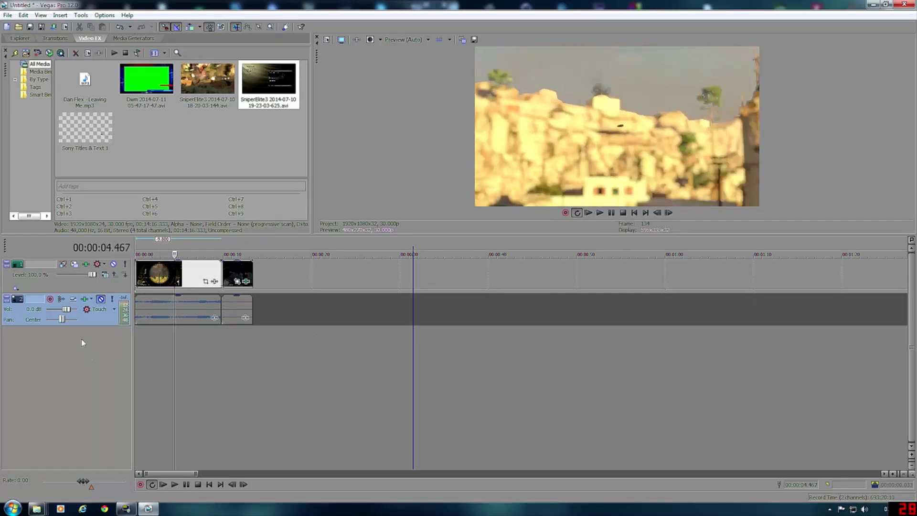
Unmute the game audio track, lower both clips' gain, the first to about -5.6 dB, and play briefly to check the level.
left_click(138, 408)
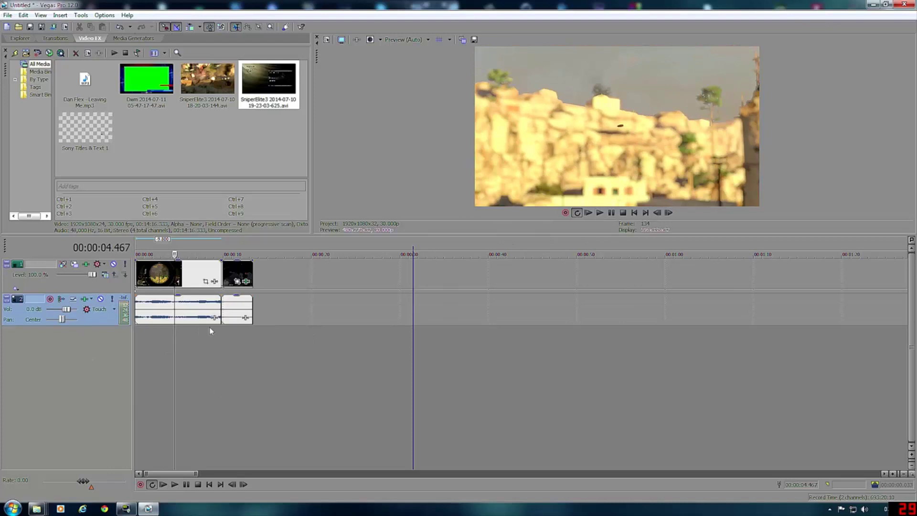
left_click_drag(178, 300, 178, 314)
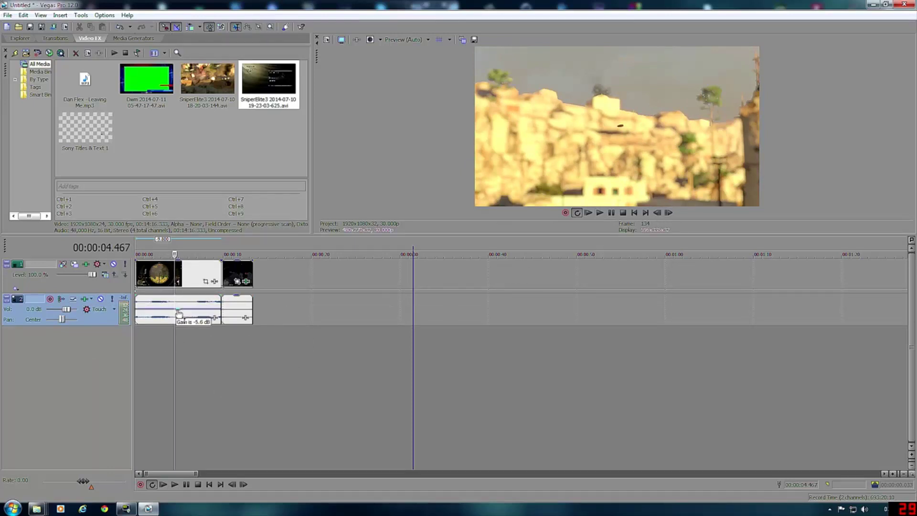
left_click_drag(238, 297, 237, 315)
left_click(600, 213)
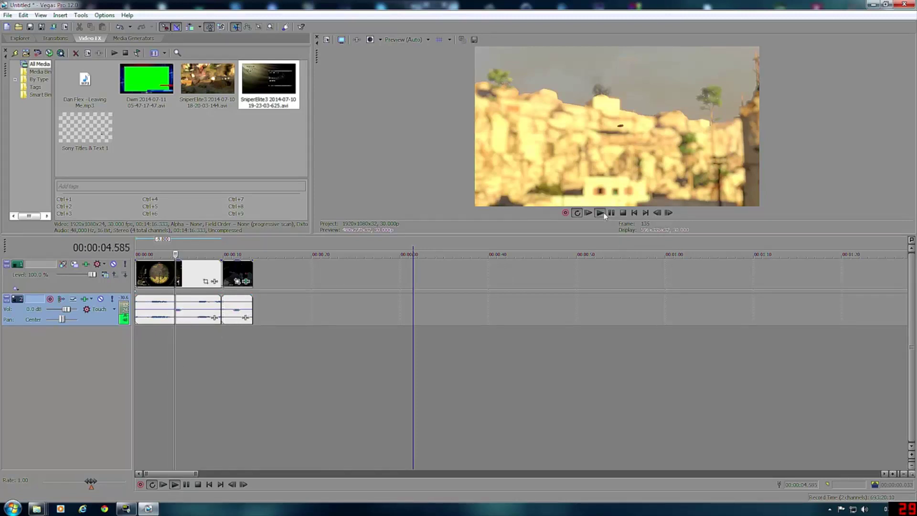
left_click(612, 213)
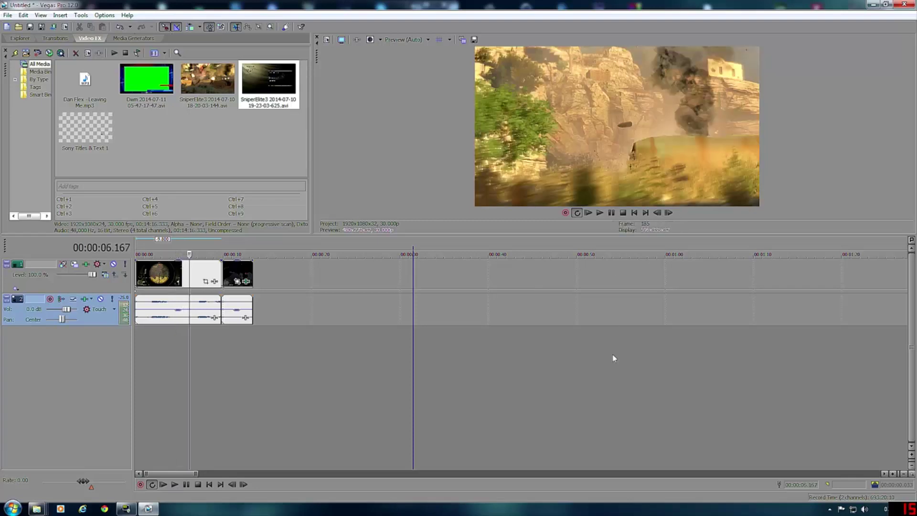
Select the time range covering both clips from the timeline start and mute the game audio track.
key("ctrl+Home")
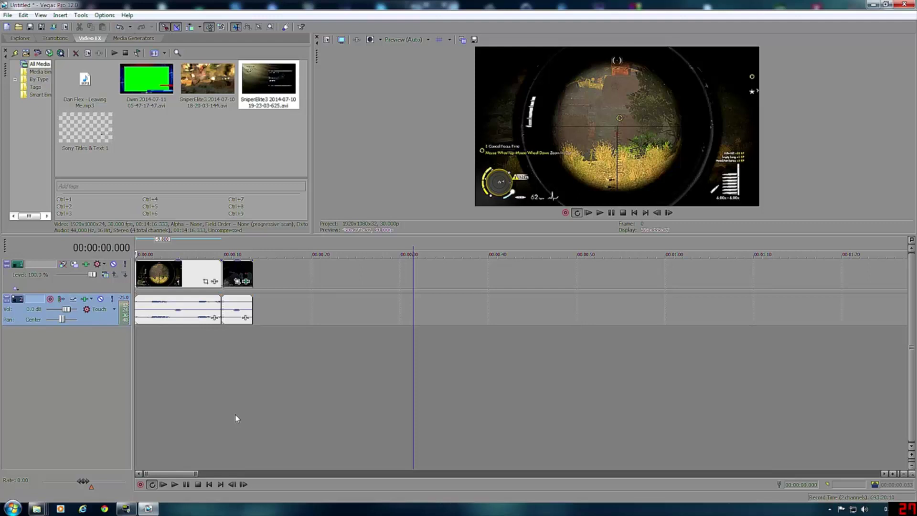
double_click(251, 242)
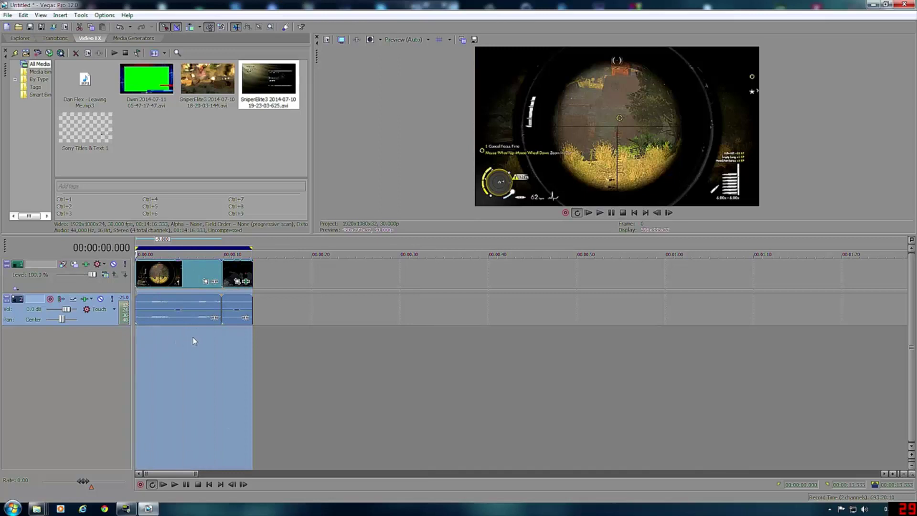
left_click(101, 299)
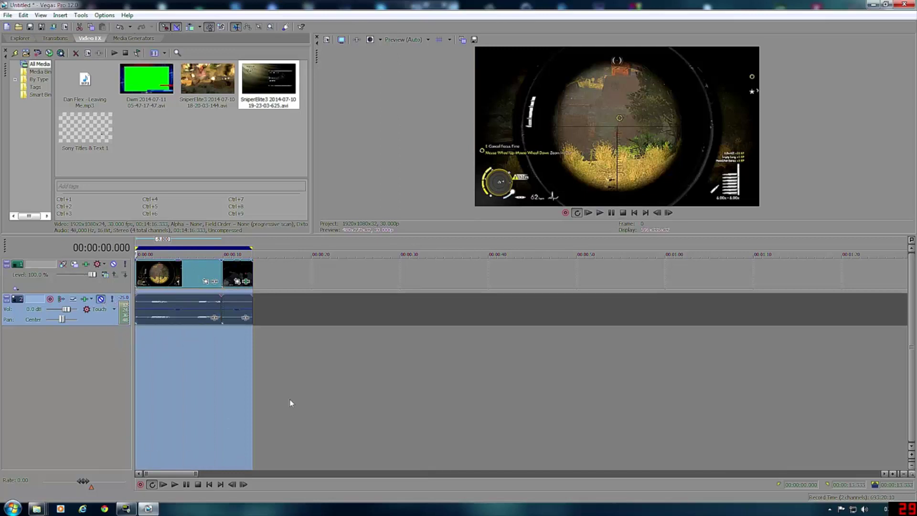
Record a voice track over the selected range, saving to the Documents folder, and keep the recorded file Track 3 - 1.wav.
left_click(565, 213)
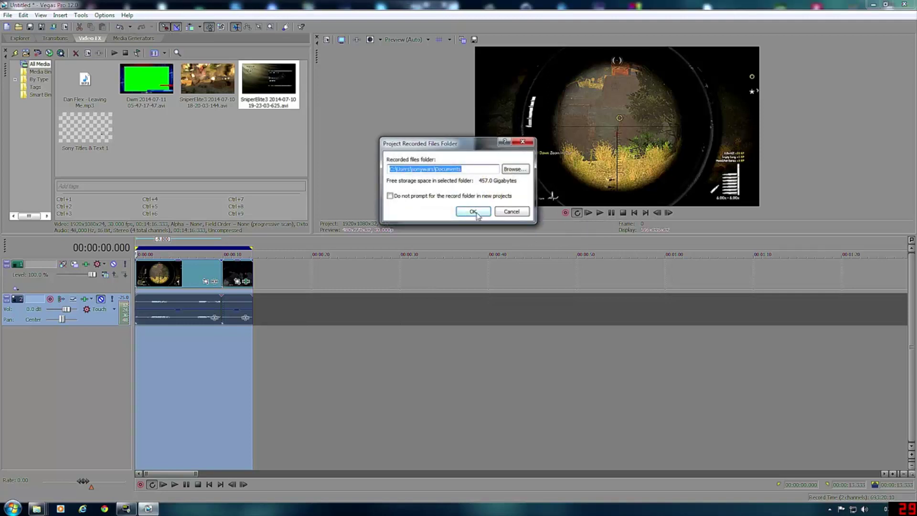
left_click(474, 211)
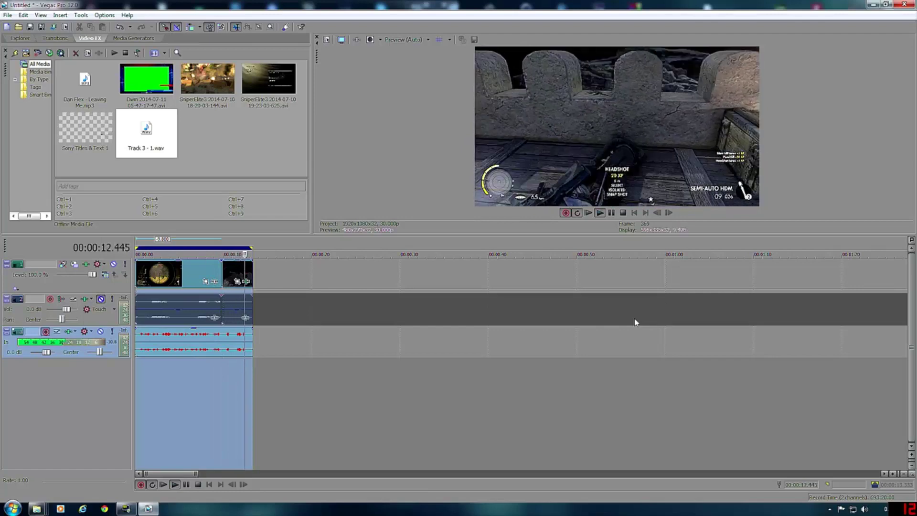
key("space")
key("ctrl+r")
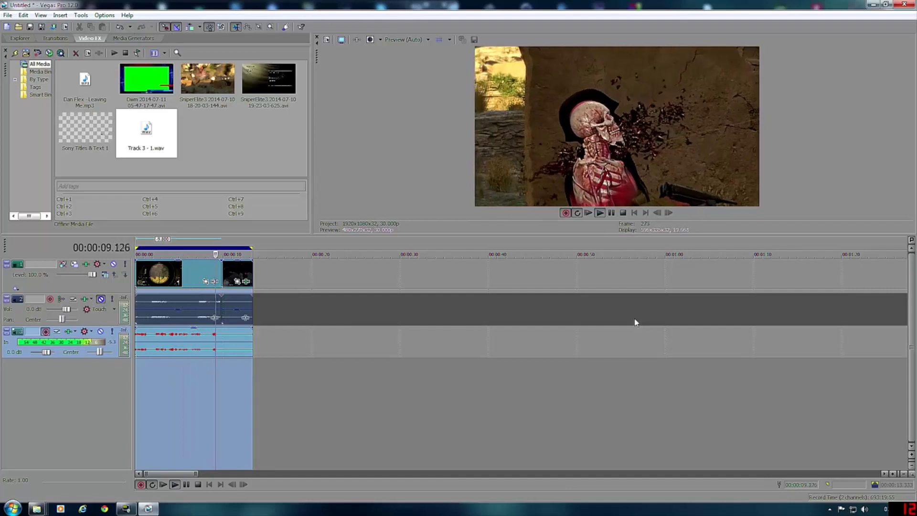
left_click(565, 213)
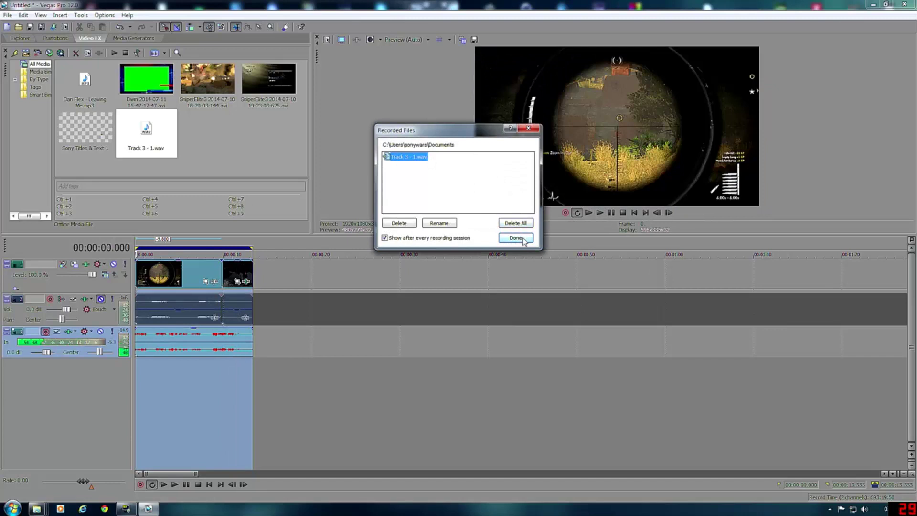
left_click(516, 238)
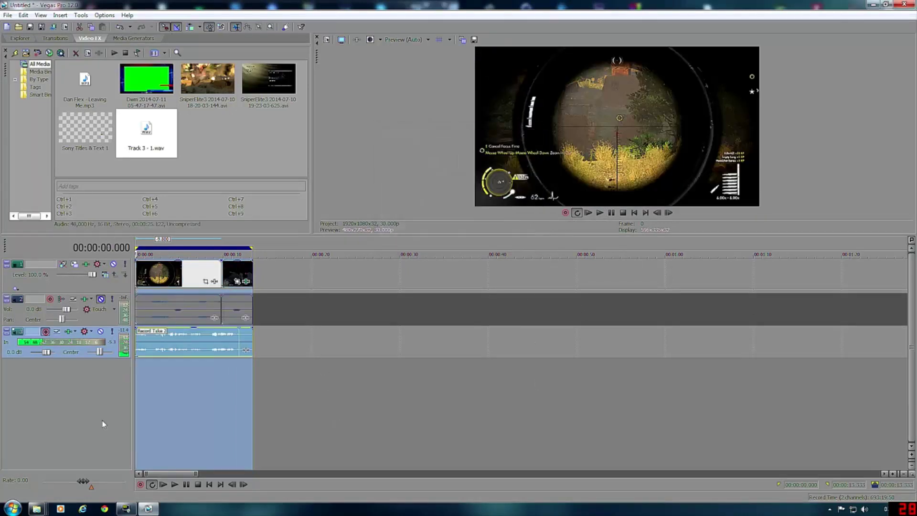
Unmute the game audio track and play it together with the recorded voice, pausing during the first clip.
left_click(110, 314)
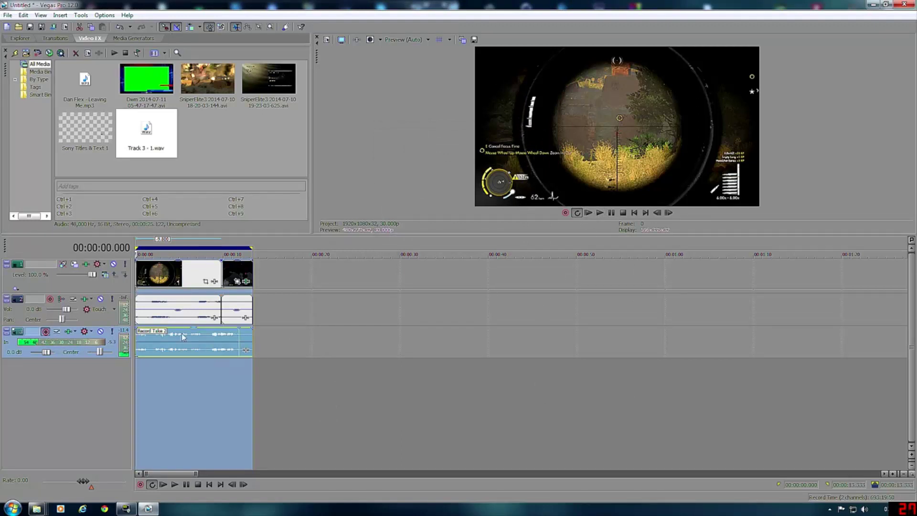
key("space")
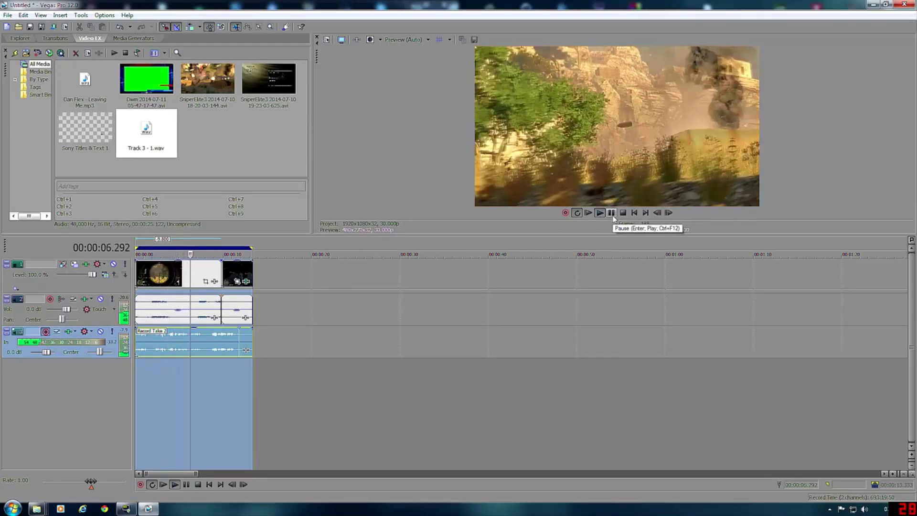
left_click(612, 215)
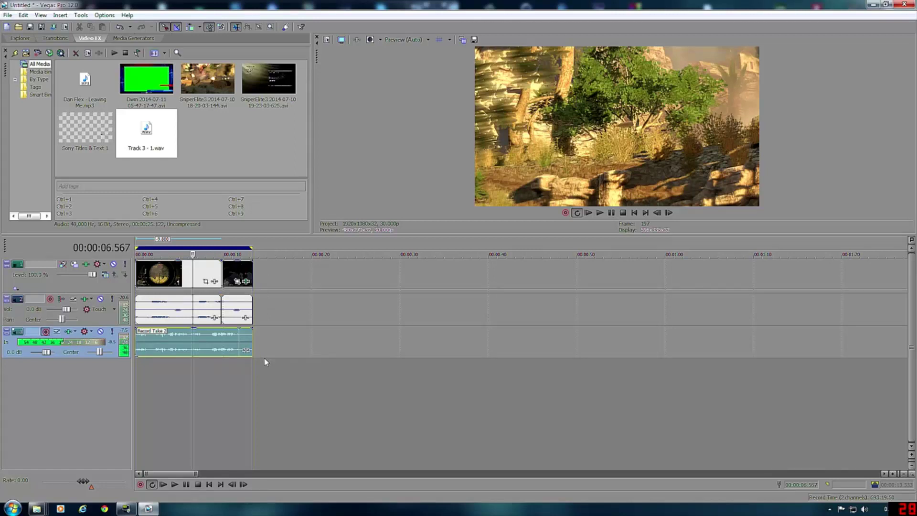
Begin a render of the project and name the output file fffff, leaving the Desktop as its folder.
left_click(12, 17)
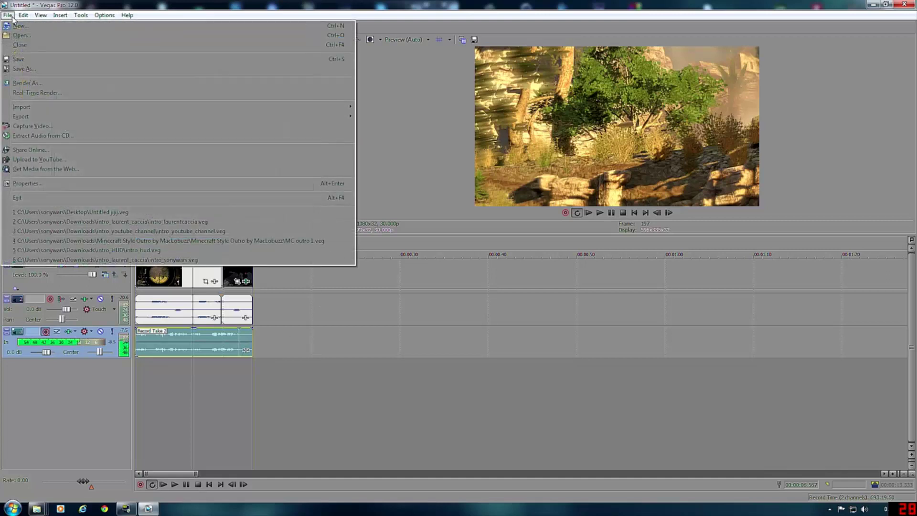
left_click(44, 84)
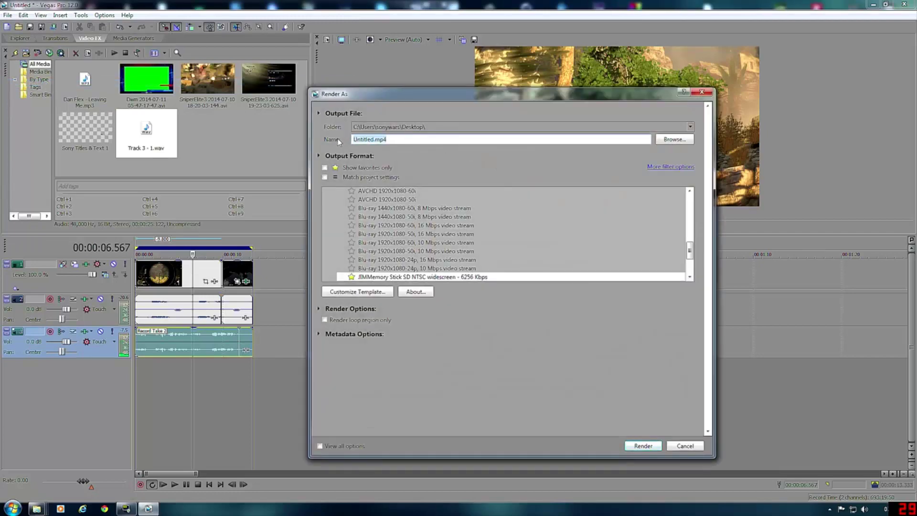
type("tffff")
left_click(674, 140)
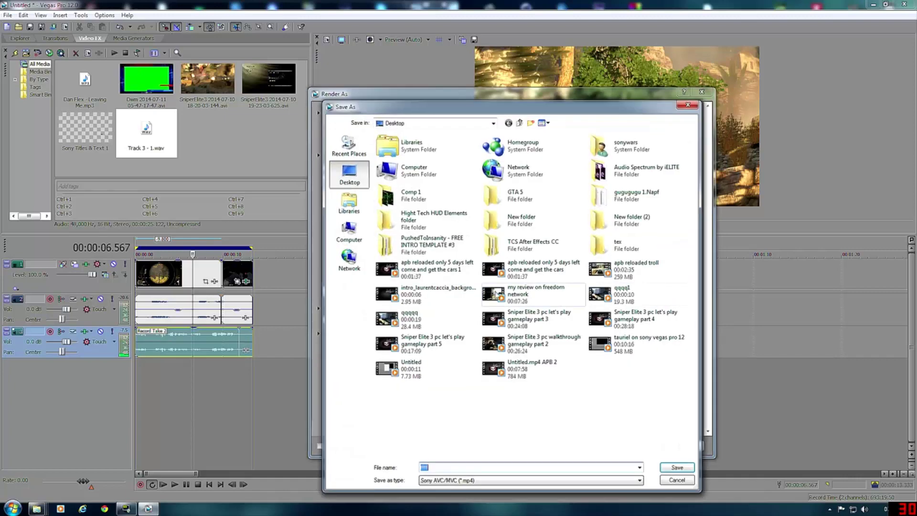
left_click(688, 106)
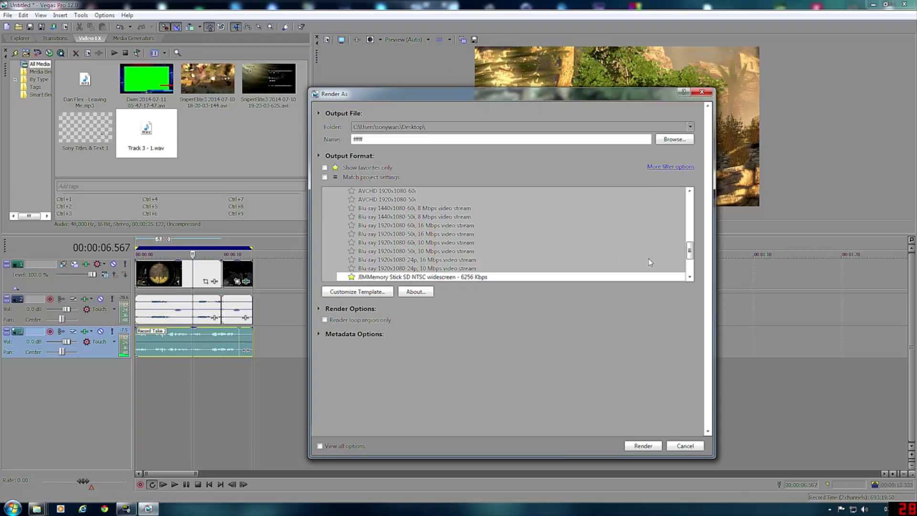
Choose the Memory Stick SD NTSC widescreen - 6256 Kbps template of the Sony AVC/MVC output format.
left_click_drag(698, 256, 699, 218)
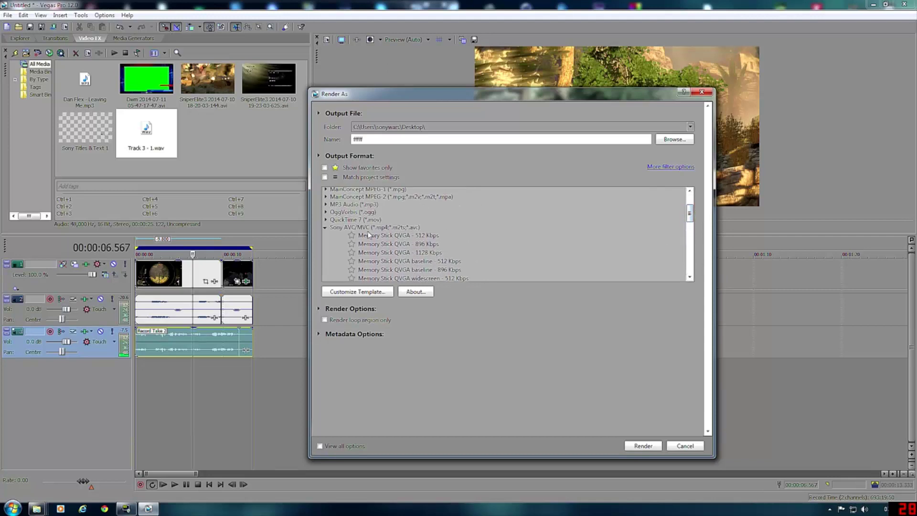
left_click(348, 227)
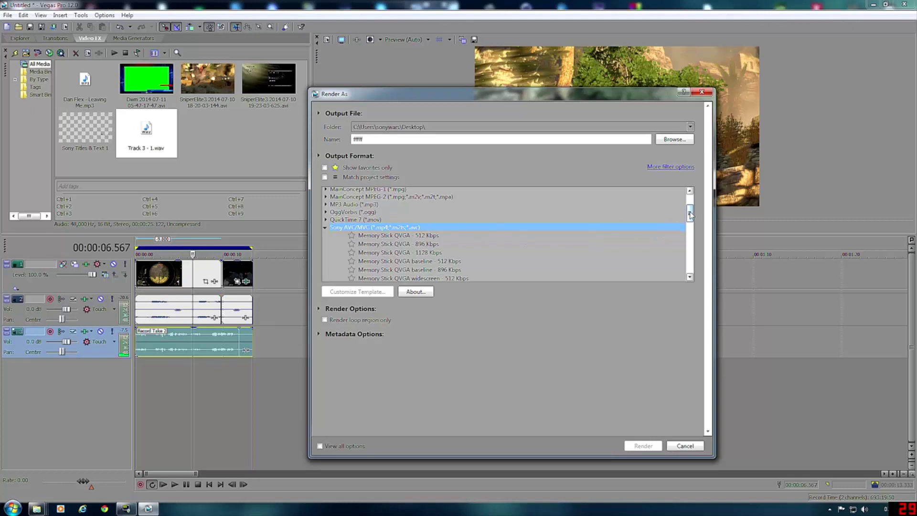
left_click_drag(690, 215, 699, 240)
left_click(423, 226)
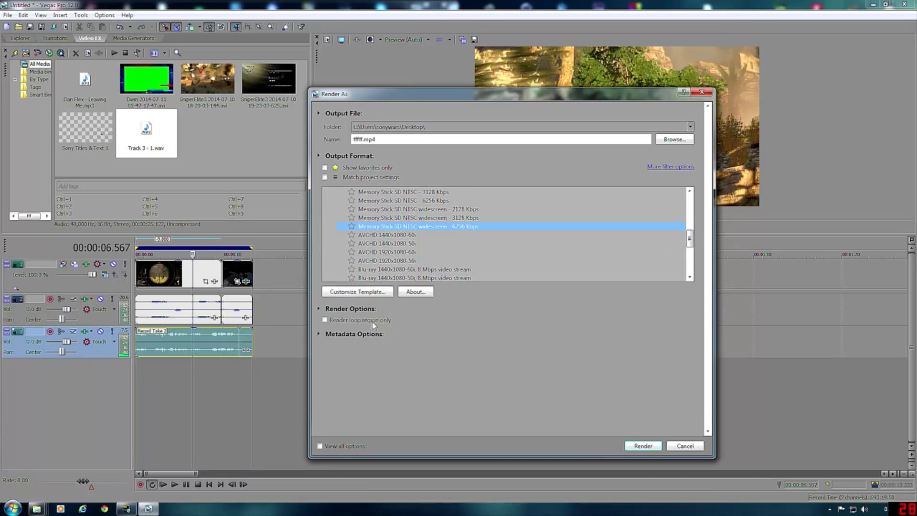
Examine the custom video settings of the standard Memory Stick SD NTSC widescreen template and close them without changes.
left_click(346, 292)
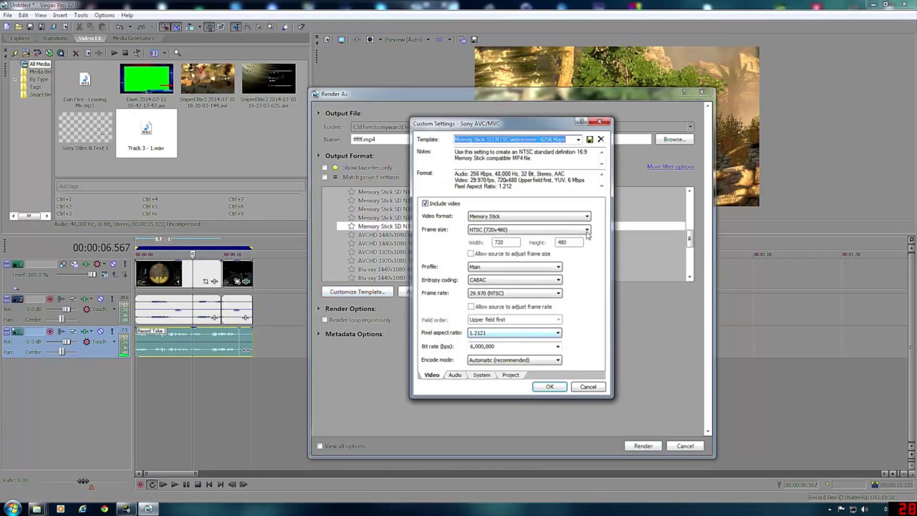
left_click(599, 123)
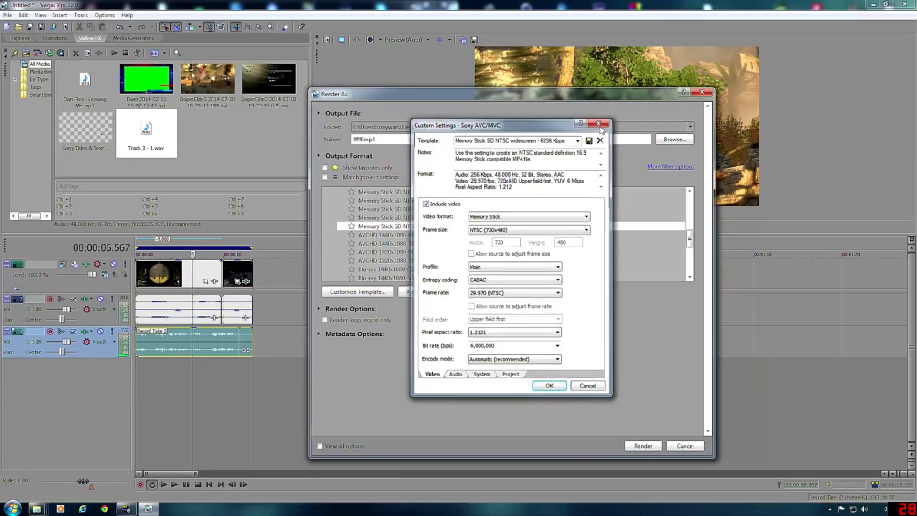
left_click(351, 294)
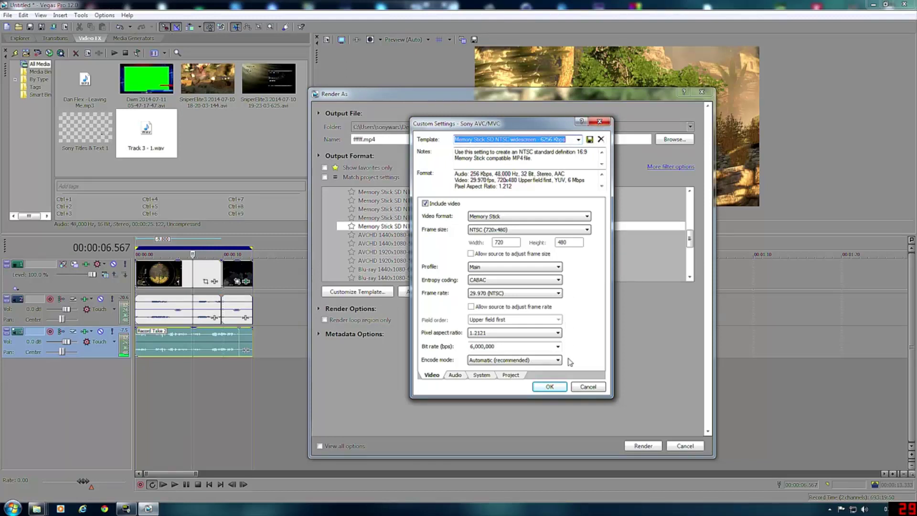
left_click(599, 121)
Select the starred custom Memory Stick SD NTSC widescreen template and review its video, audio, system and project settings.
scroll(692, 244, "down", 5)
left_click(433, 246)
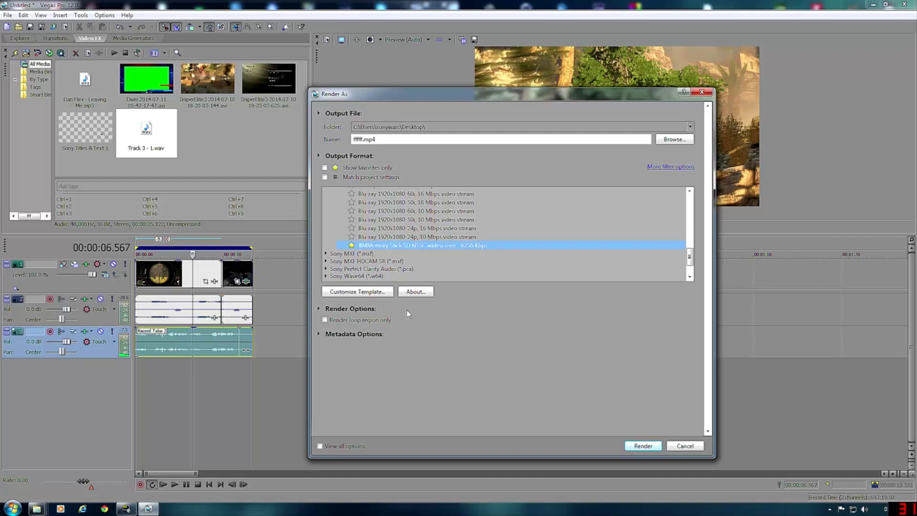
left_click(346, 292)
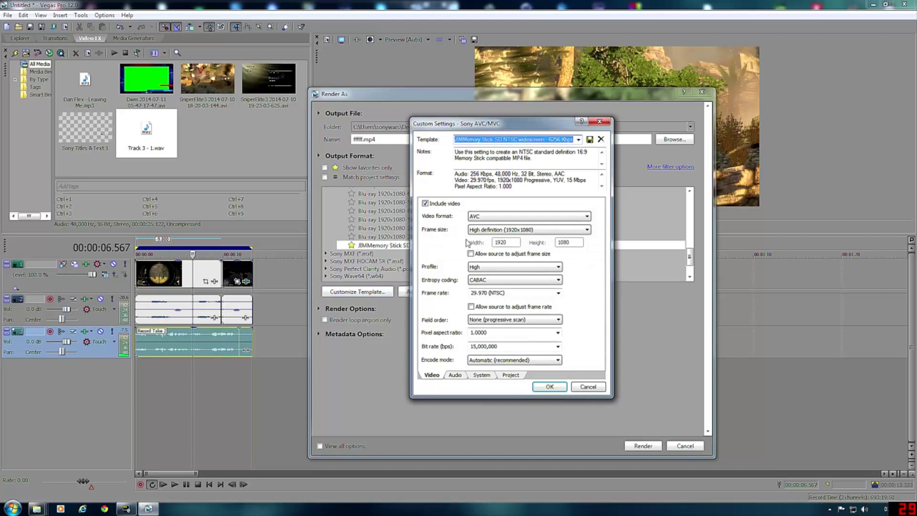
left_click(455, 375)
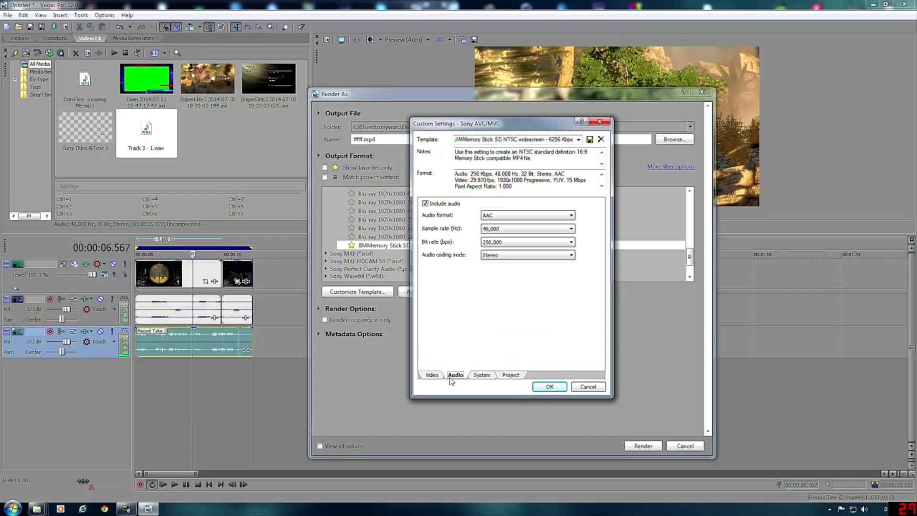
left_click(480, 375)
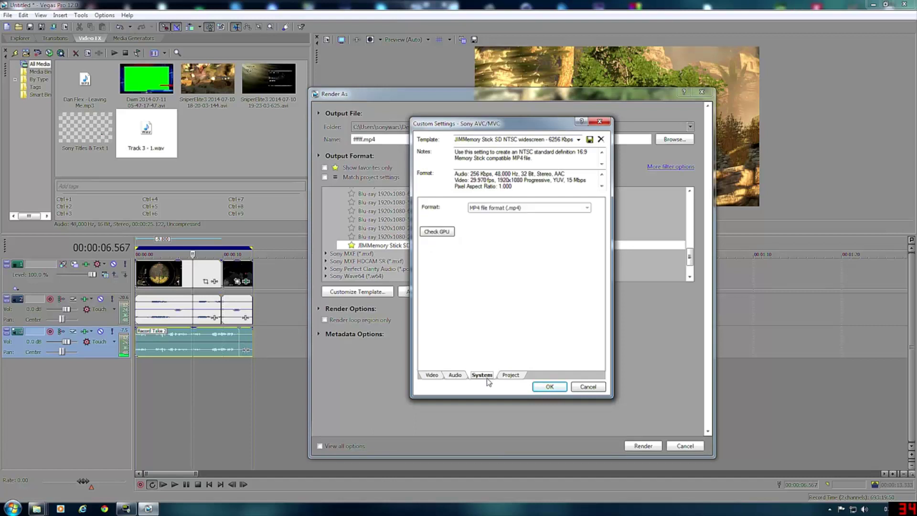
left_click(511, 375)
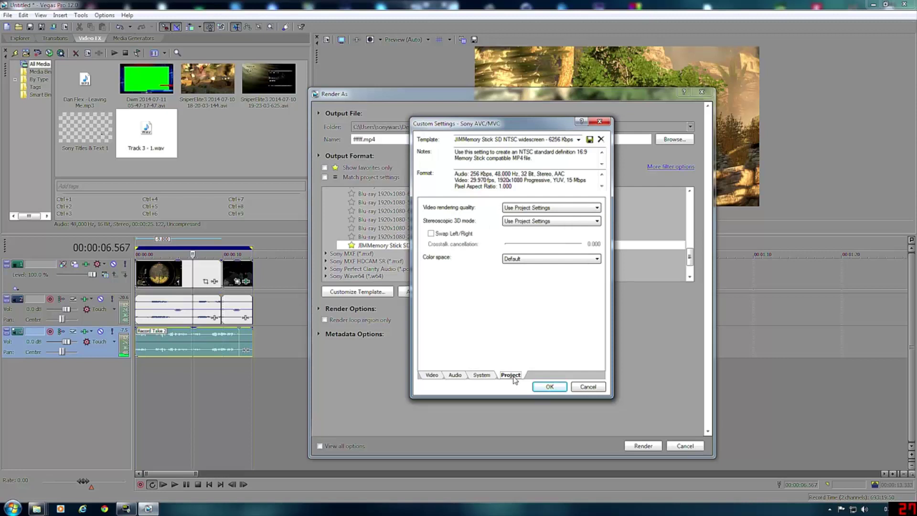
left_click(549, 387)
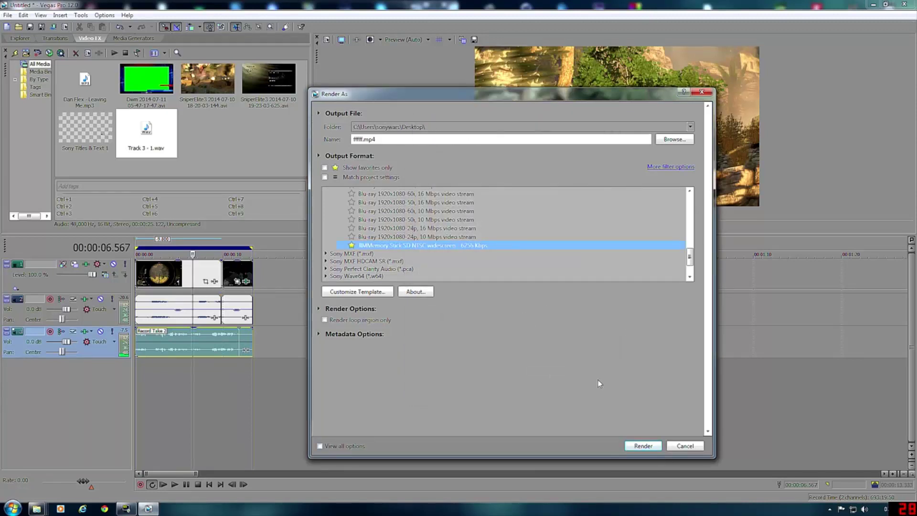
Start rendering the project to the MP4 file and cancel the render.
left_click(642, 445)
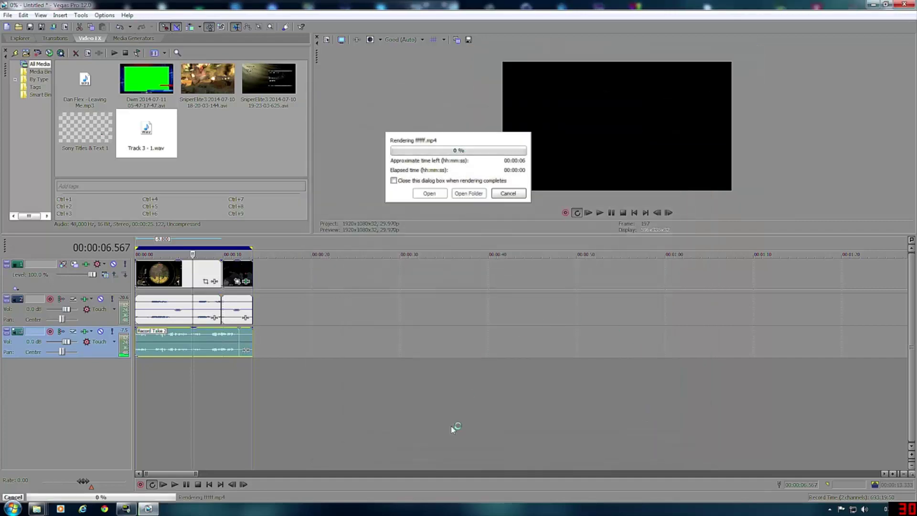
left_click(507, 193)
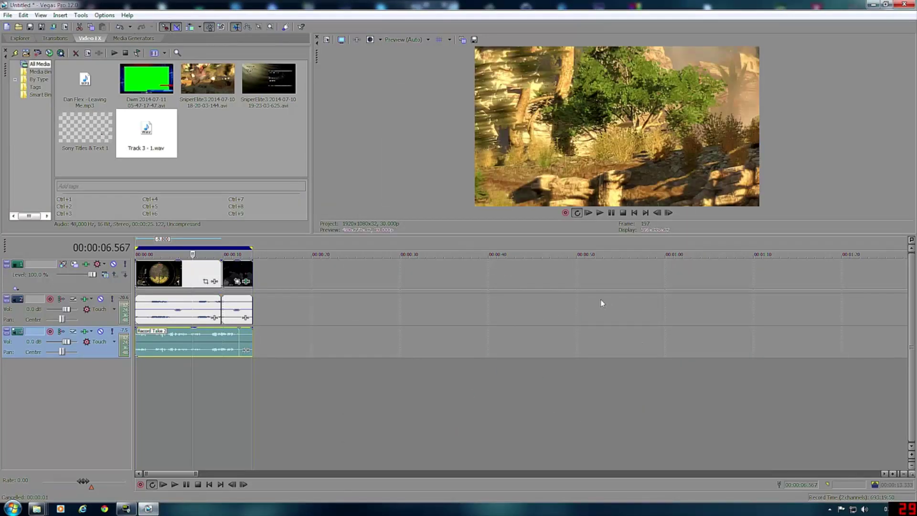